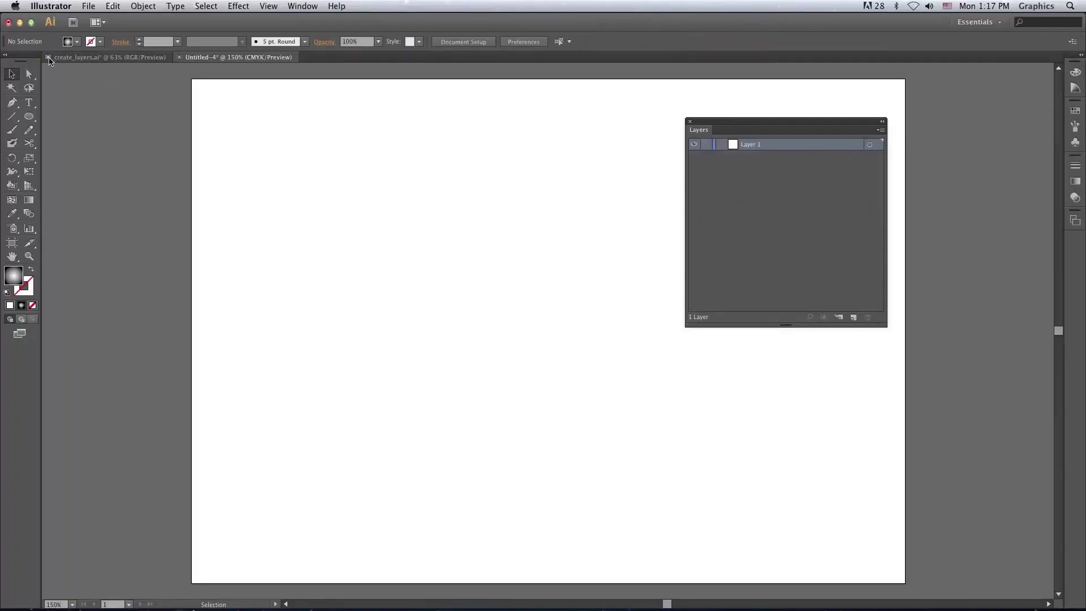
Close create_layers.ai without saving, move the Layers panel aside, and browse Effect > Distort & Transform
click(47, 57)
key(Return)
click(238, 6)
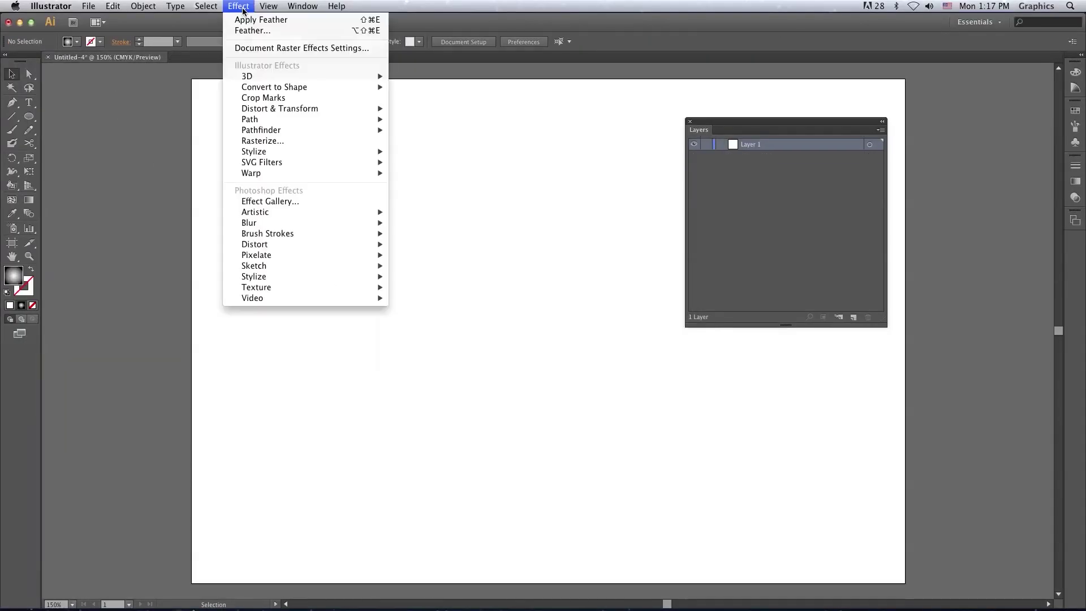
click(808, 121)
drag(779, 125, 926, 129)
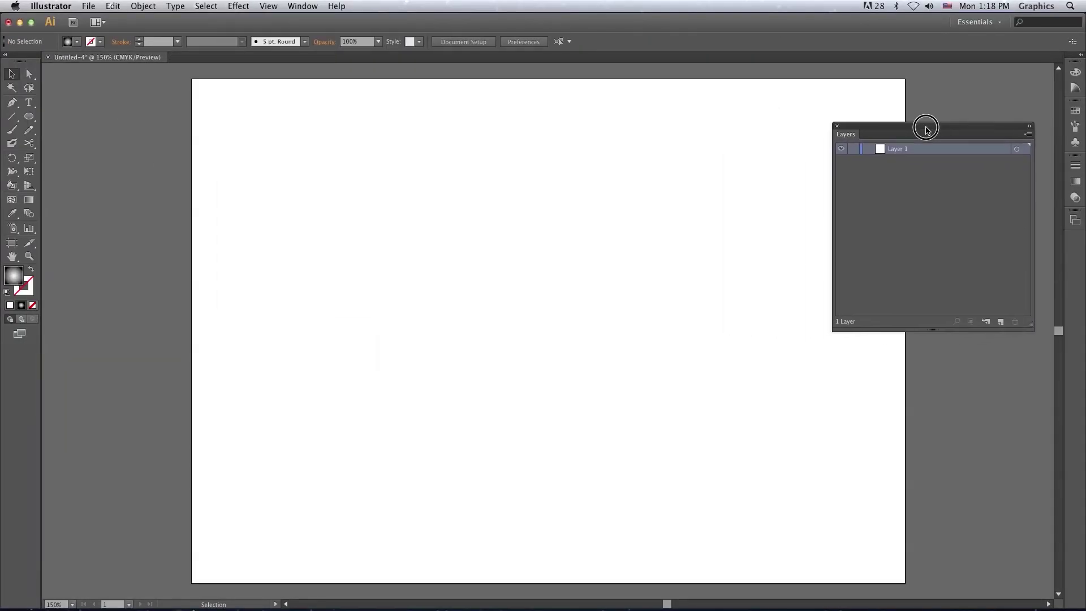
click(238, 6)
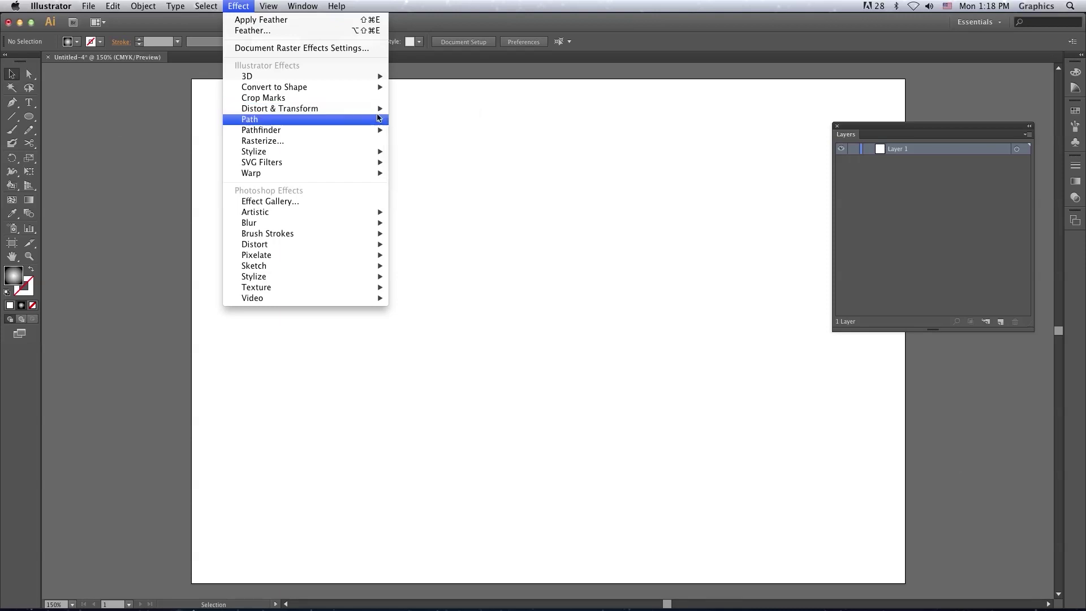
mouse_move(280, 109)
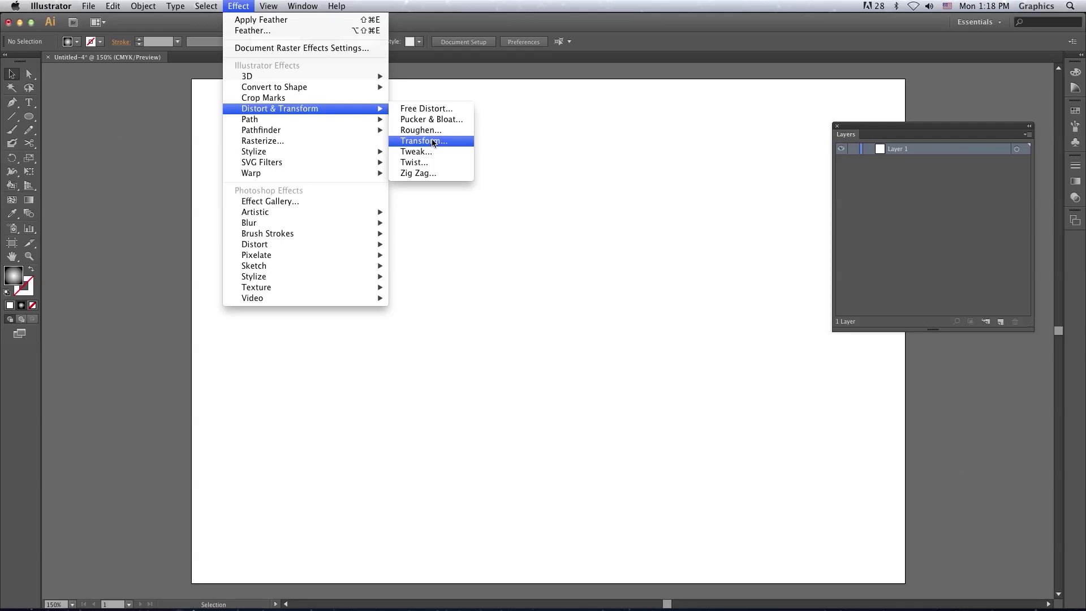
click(433, 141)
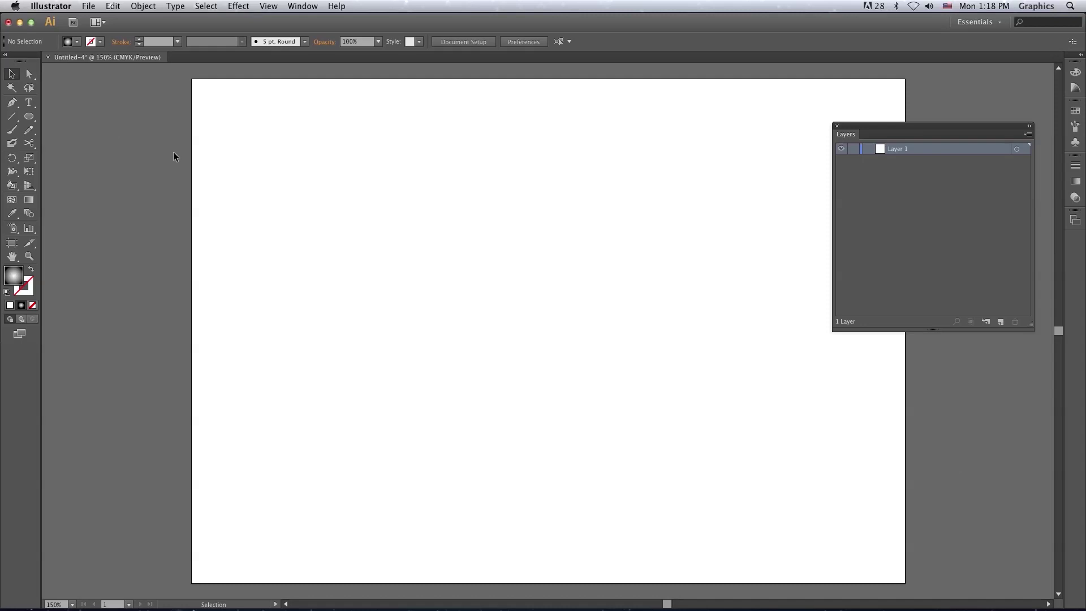
Draw a closed three-anchor crescent petal with the Pen tool
click(12, 103)
click(523, 219)
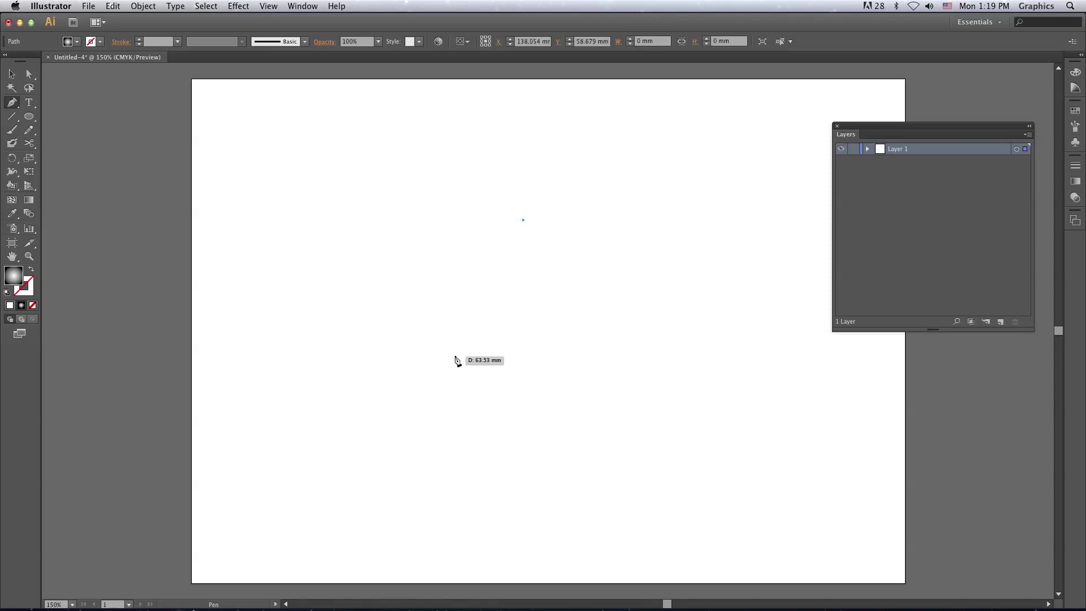
drag(460, 338, 489, 445)
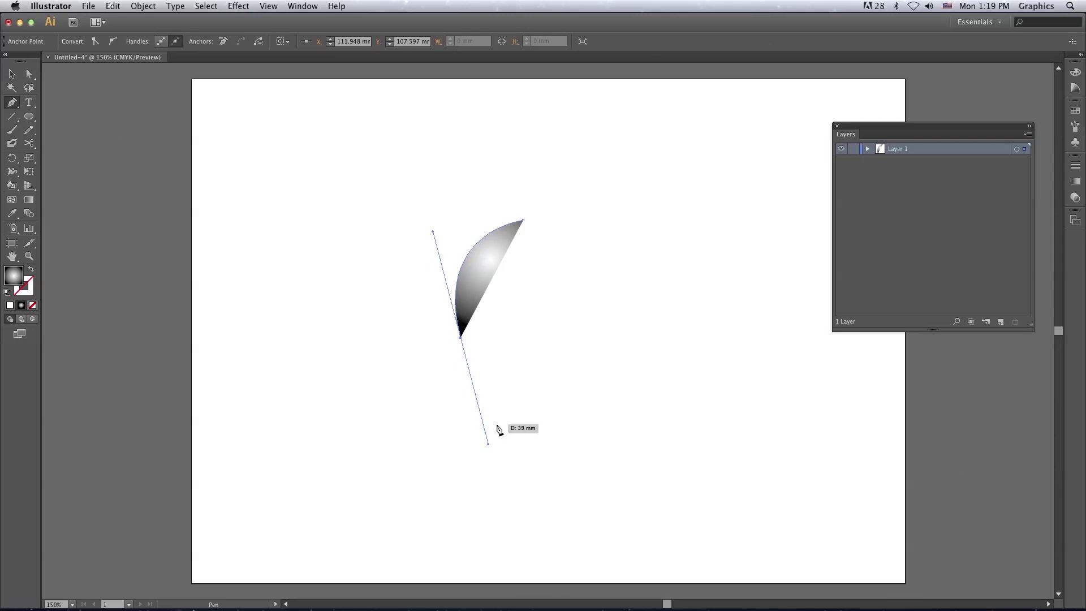
click(496, 424)
click(523, 220)
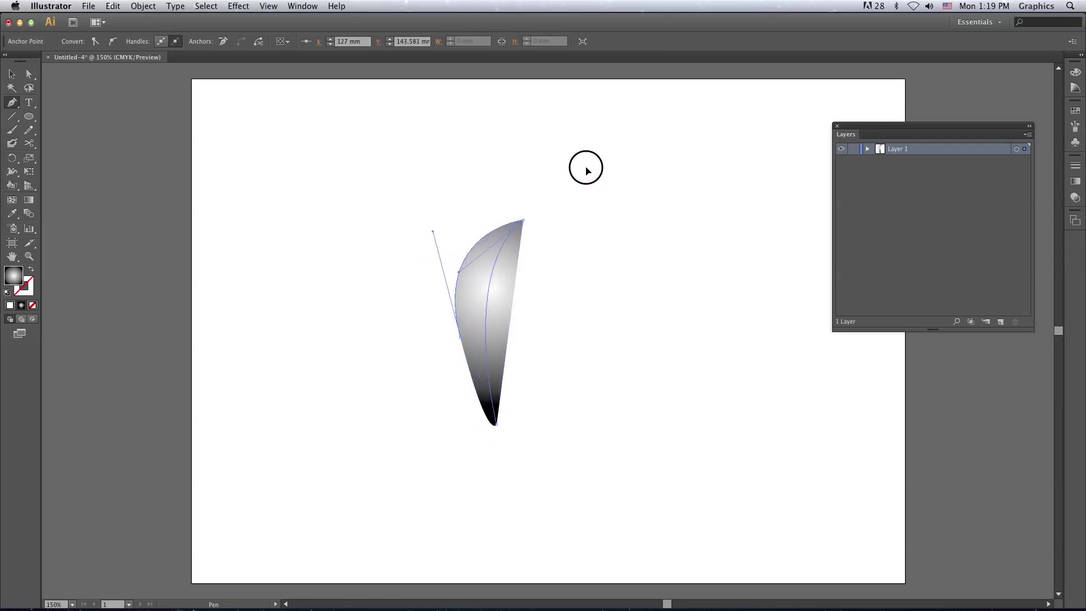
drag(601, 189, 600, 174)
Move the crescent petal up and to the right
click(12, 73)
click(541, 305)
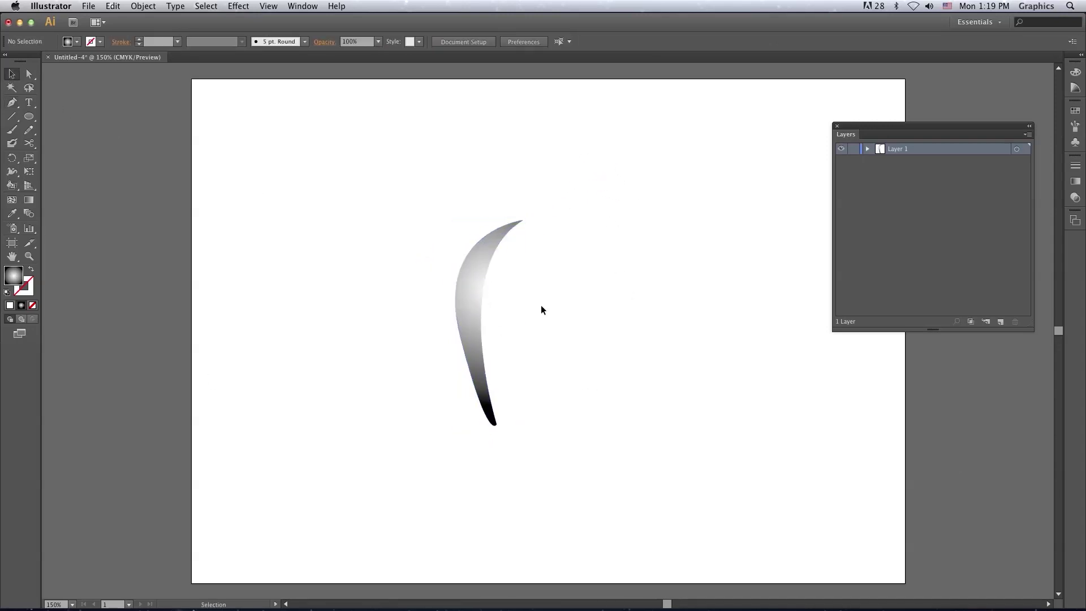
click(469, 338)
drag(468, 340, 496, 286)
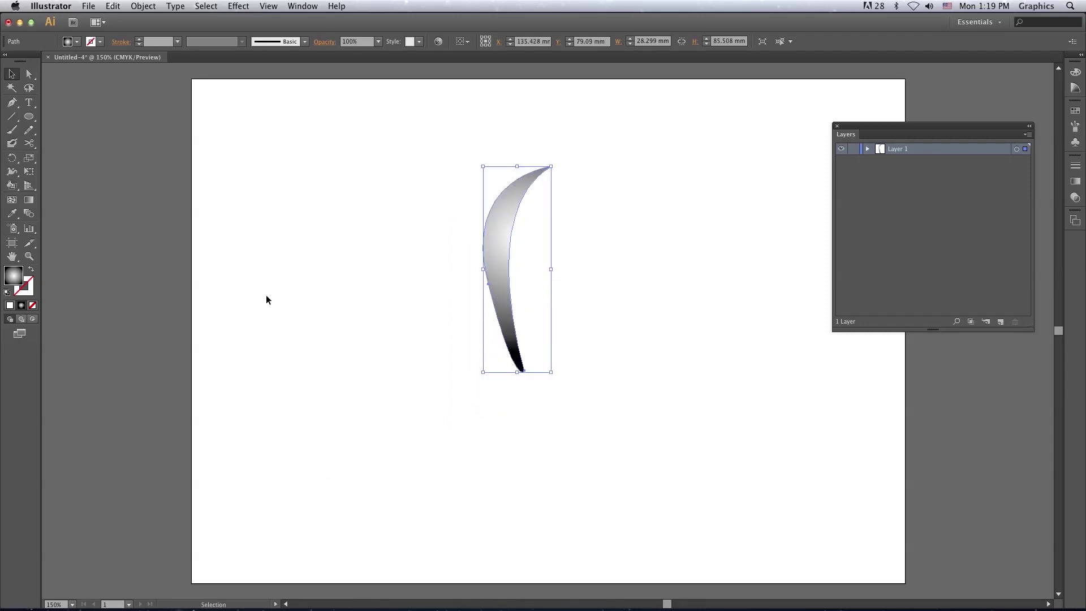
Open the Distort & Transform > Transform effect with Preview on and set 5 copies
click(238, 6)
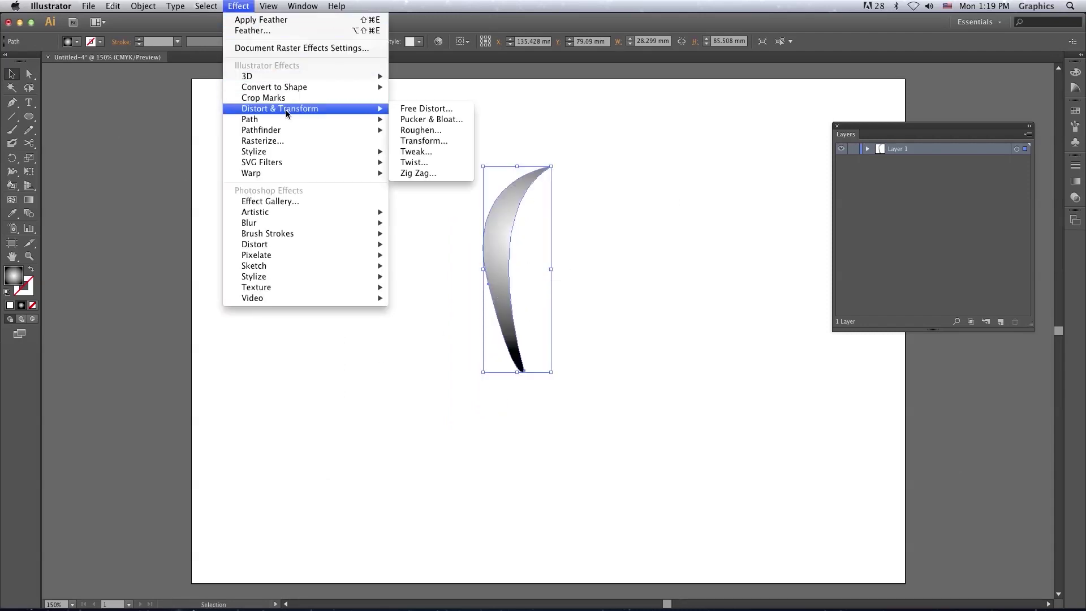
click(436, 141)
drag(760, 172, 712, 129)
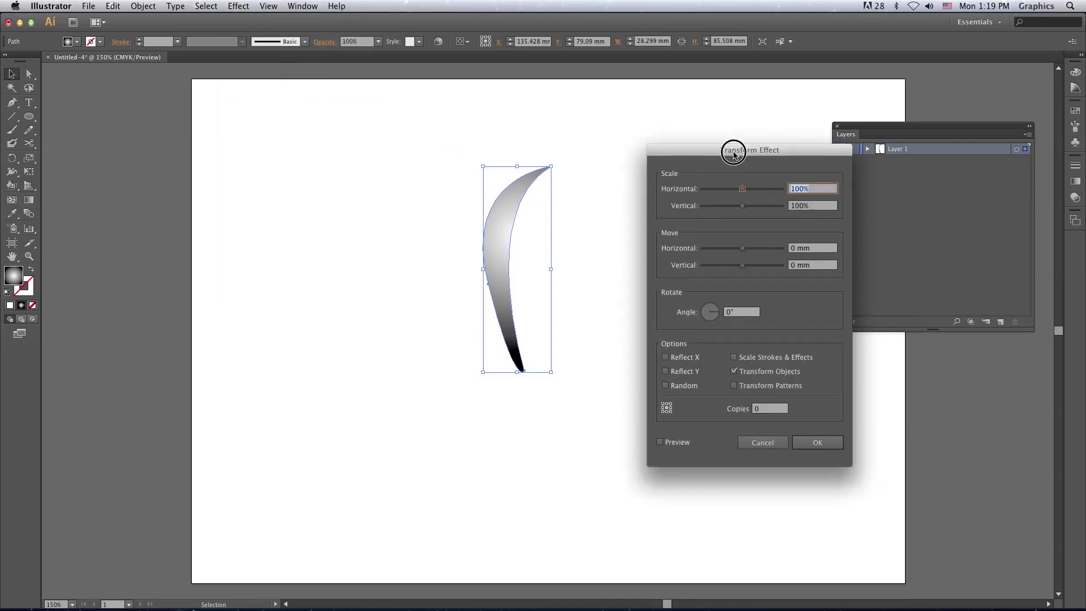
click(645, 416)
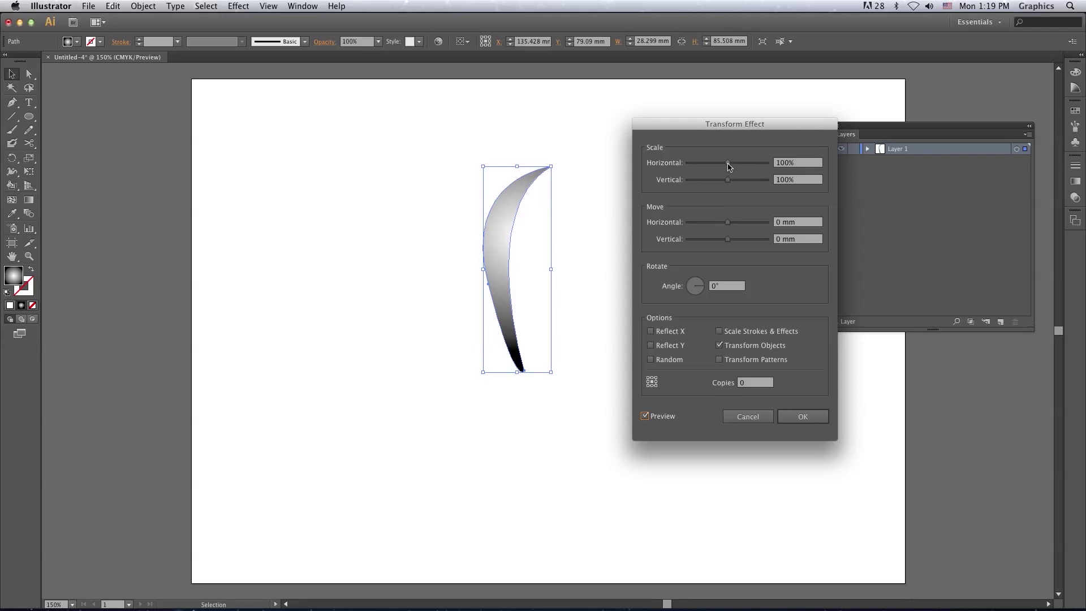
click(714, 285)
text(35)
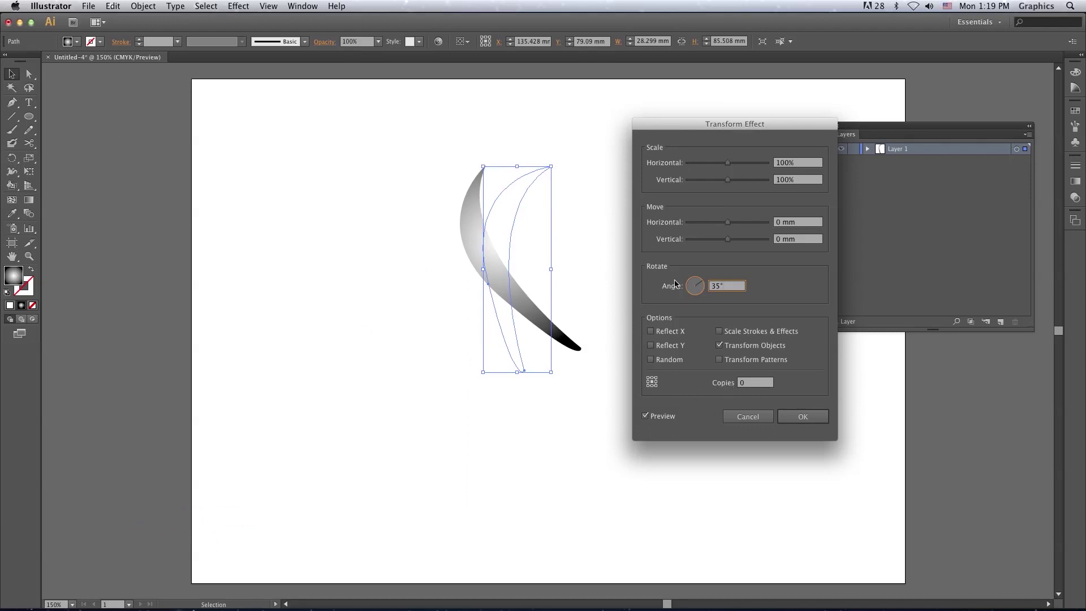
click(747, 382)
text(5)
click(717, 286)
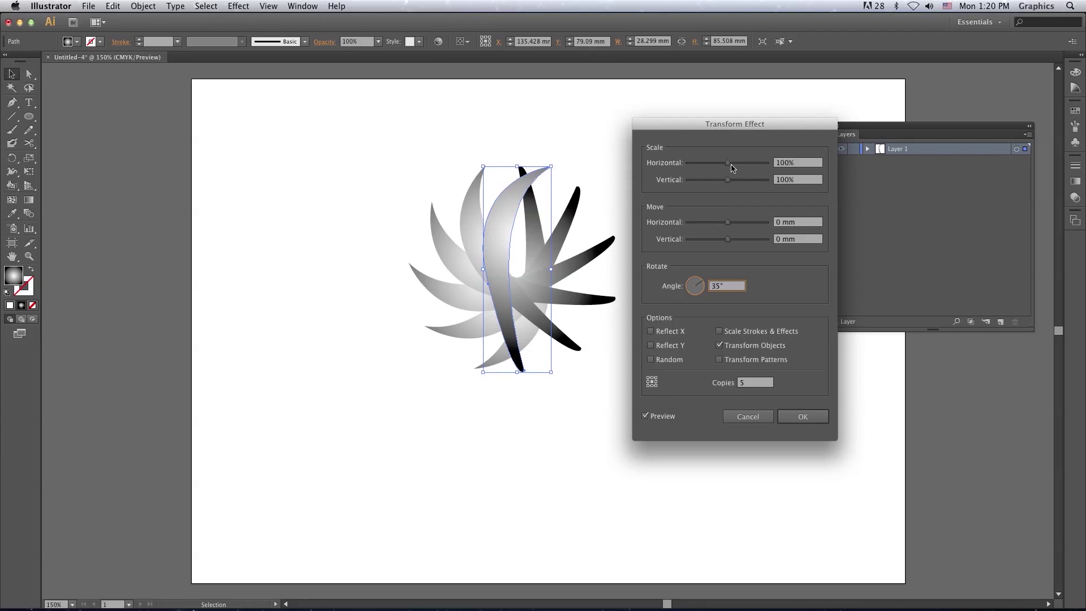
Set scale 87%, angle 39°, horizontal move about -25.75 mm, then reposition the petal fan
drag(728, 163, 721, 180)
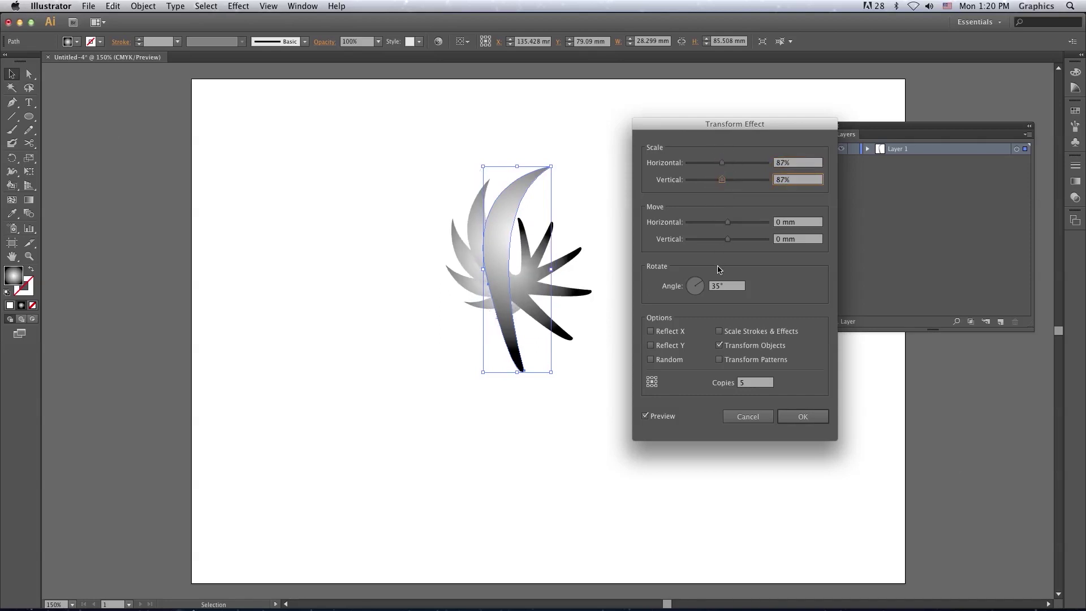
double_click(716, 286)
text(15)
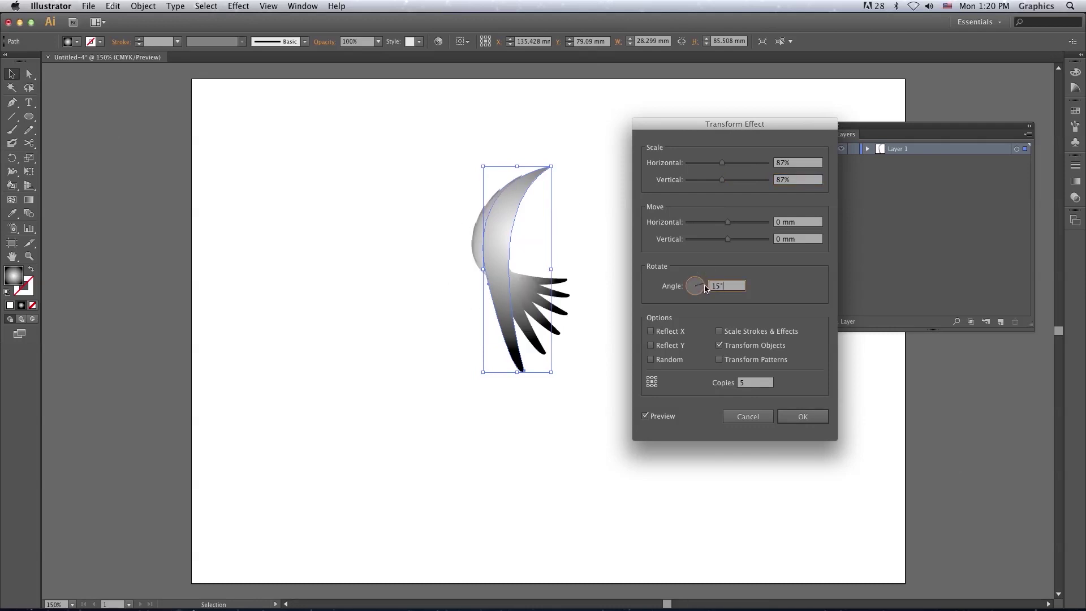
mouse_move(705, 288)
mouse_down()
mouse_move(699, 277)
mouse_move(701, 287)
mouse_up()
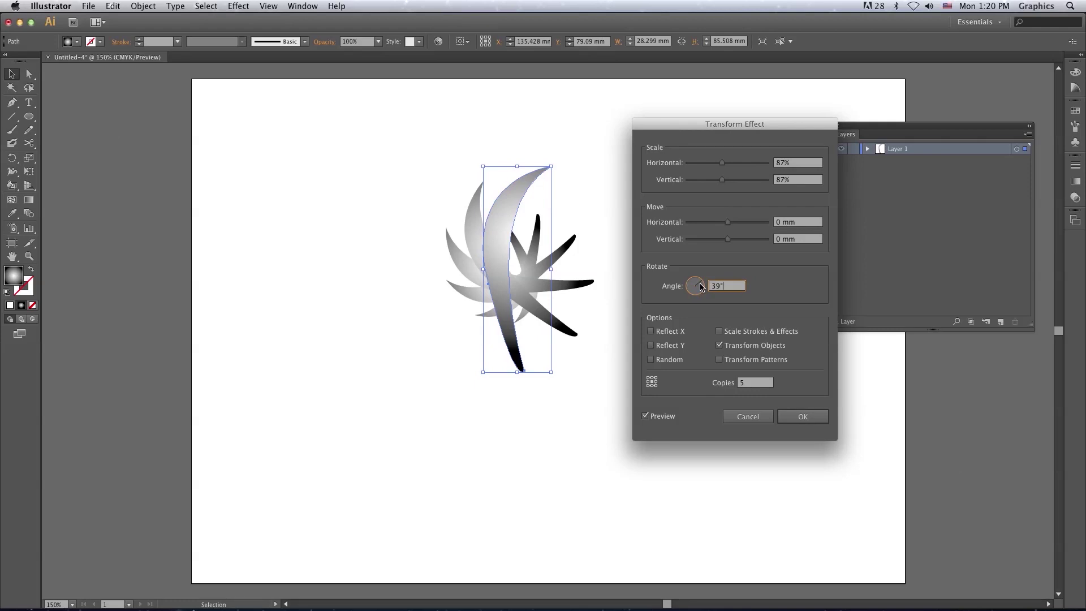
drag(727, 222, 699, 228)
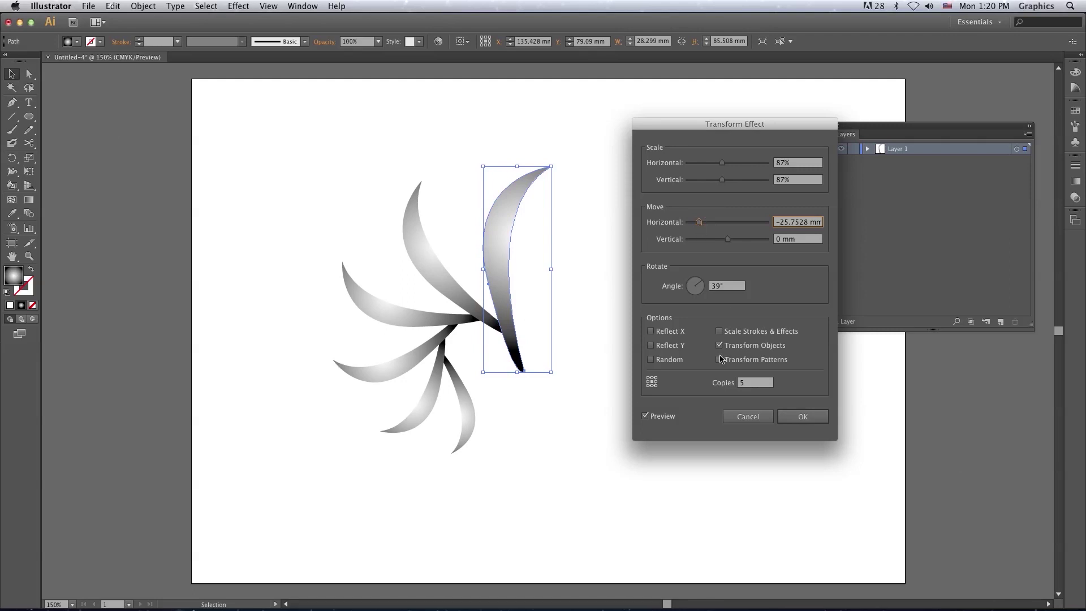
click(802, 416)
click(417, 412)
mouse_move(510, 216)
mouse_down()
mouse_move(580, 193)
mouse_move(562, 243)
mouse_up()
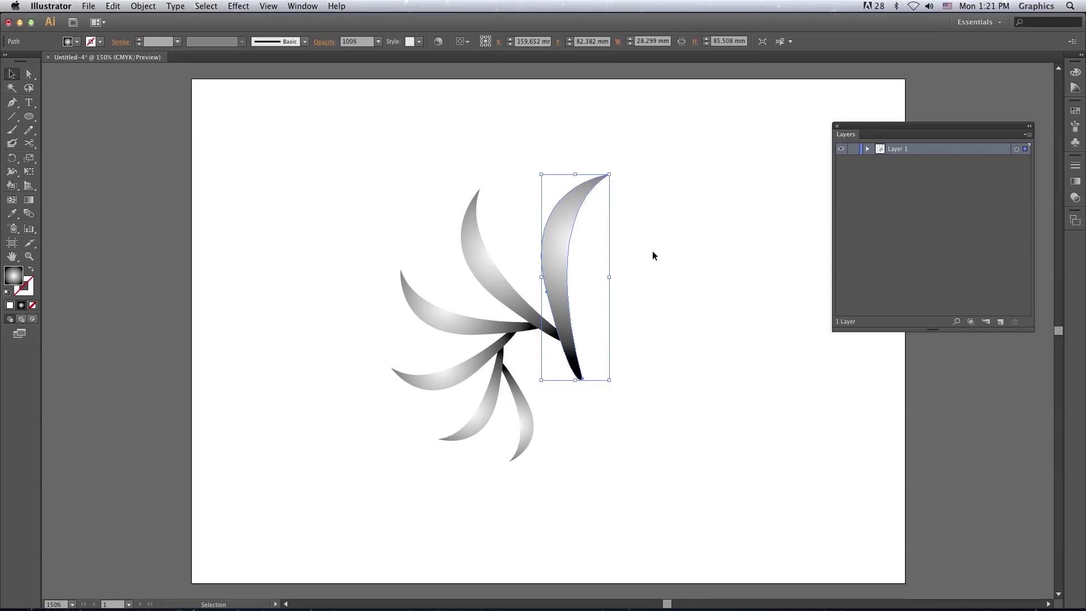
Reopen the Transform effect from the Appearance panel and set horizontal and vertical scale to 85%
click(303, 6)
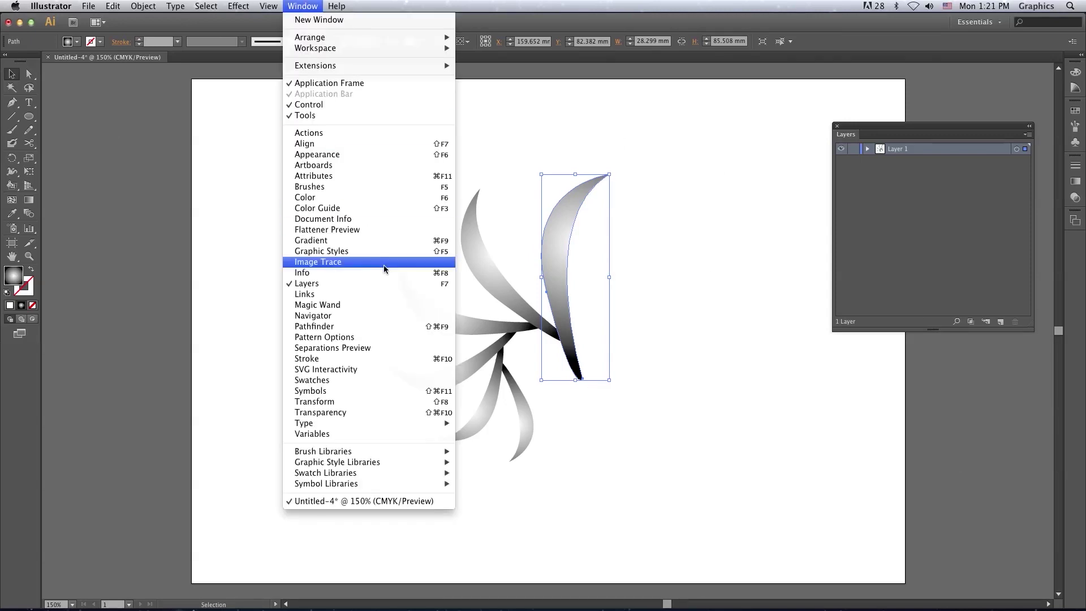
click(378, 156)
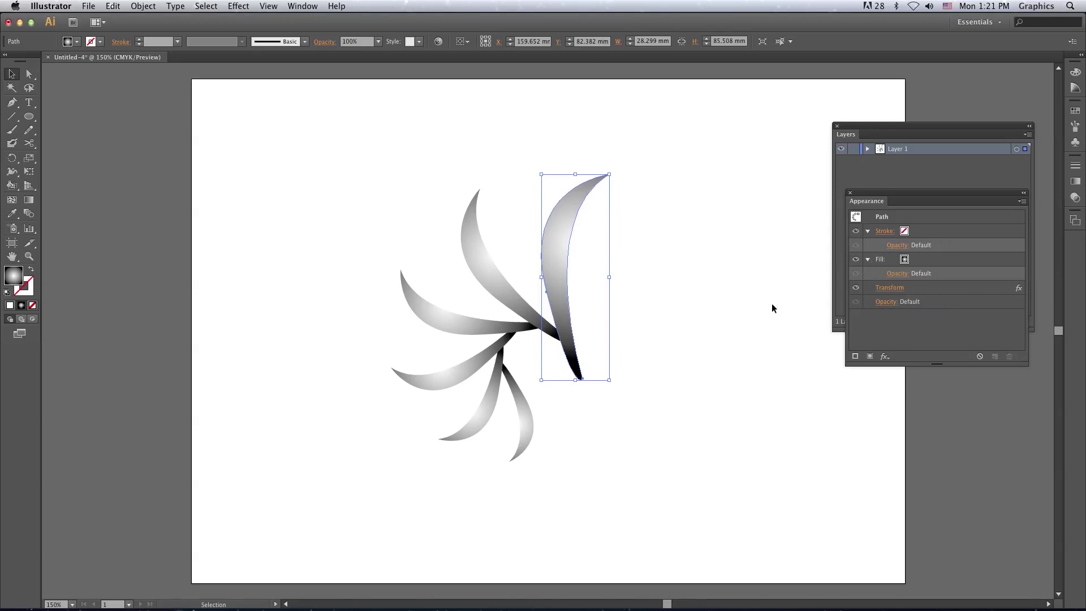
click(890, 289)
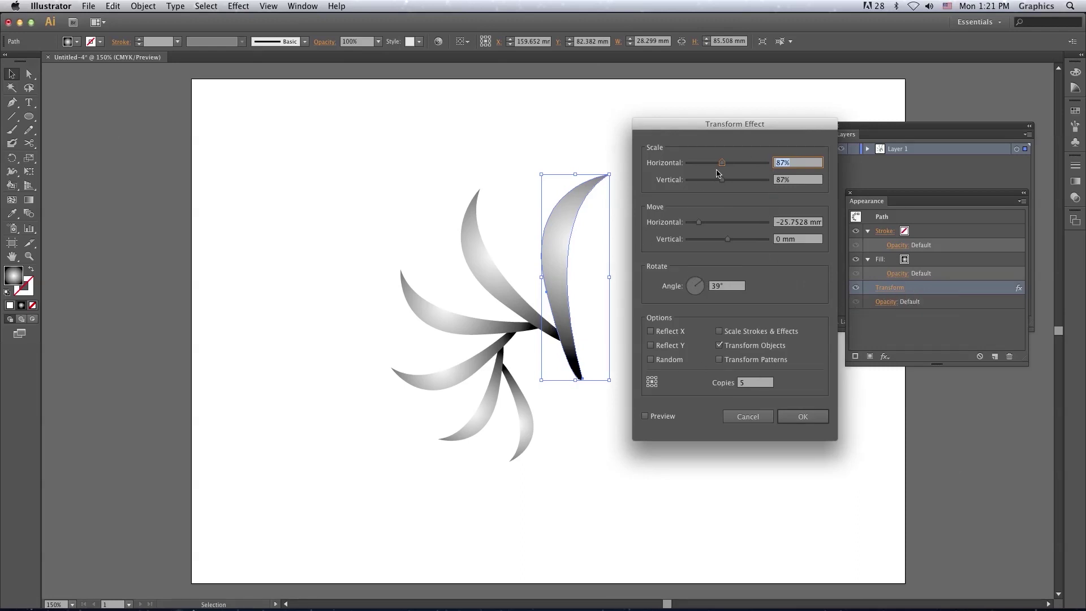
drag(721, 164, 720, 180)
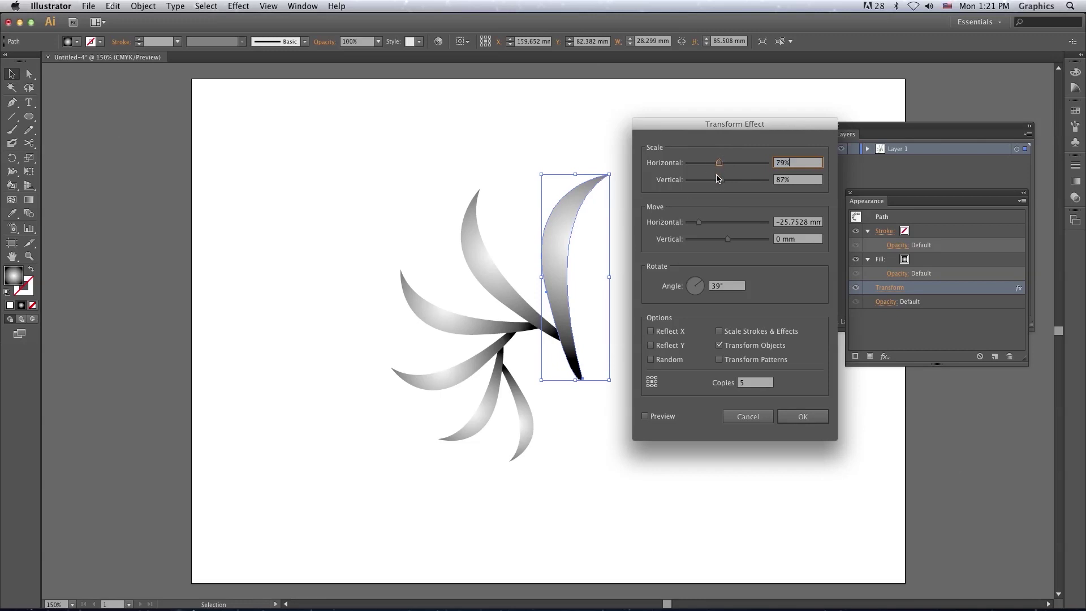
click(647, 417)
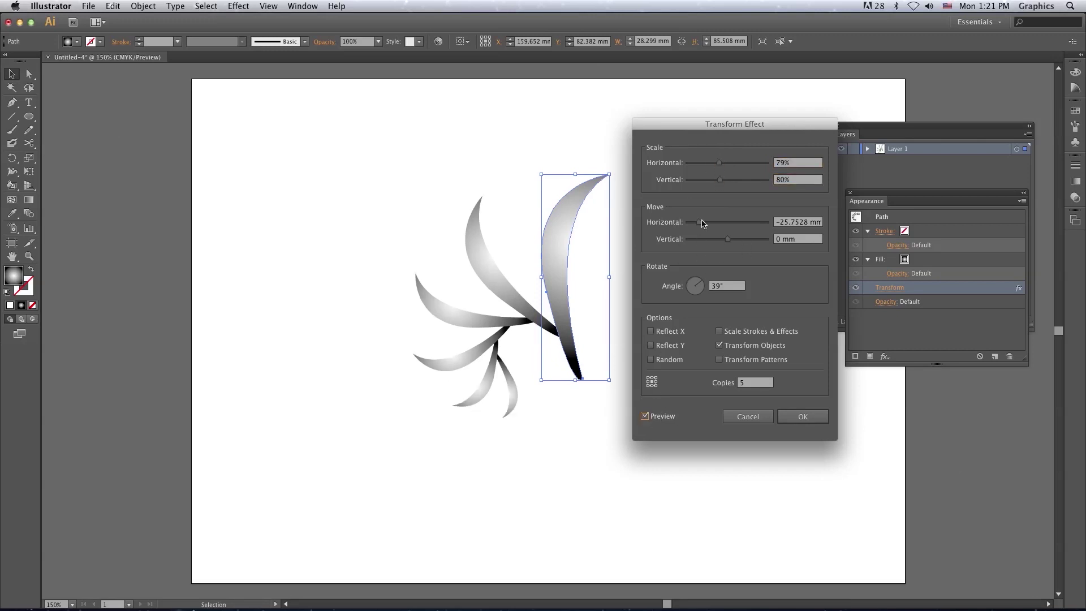
drag(719, 163, 721, 163)
drag(719, 180, 721, 180)
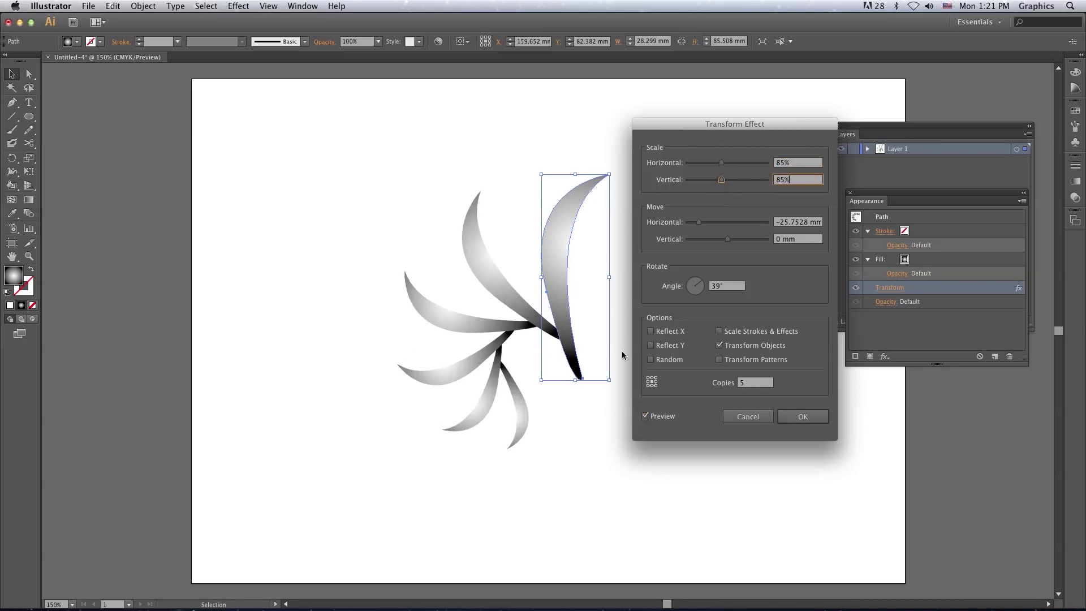
click(795, 417)
click(584, 239)
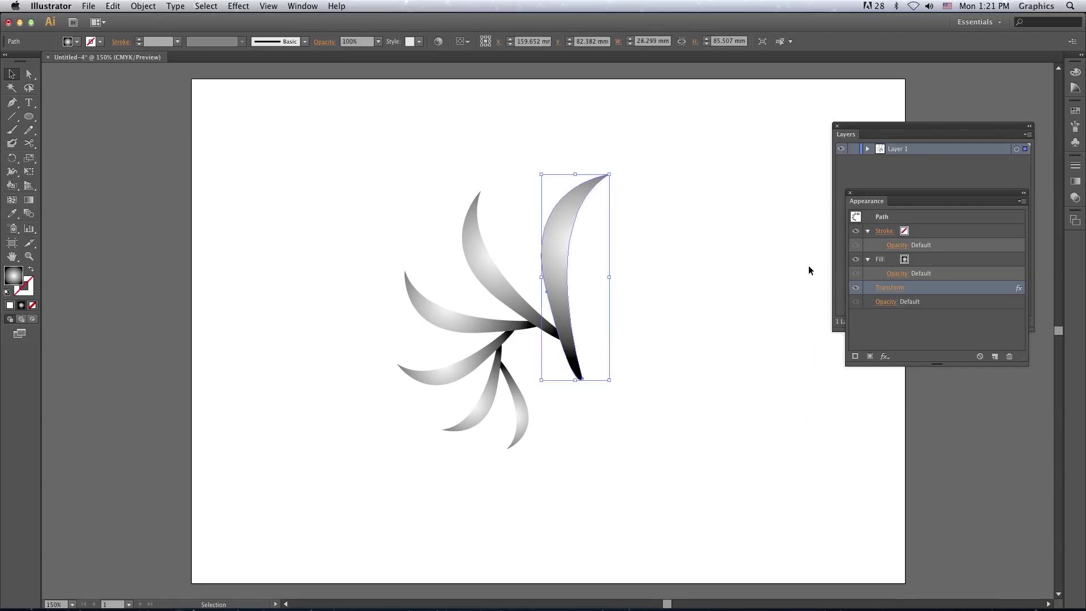
Change the right gradient stop from black to about 69% K grey
click(1075, 189)
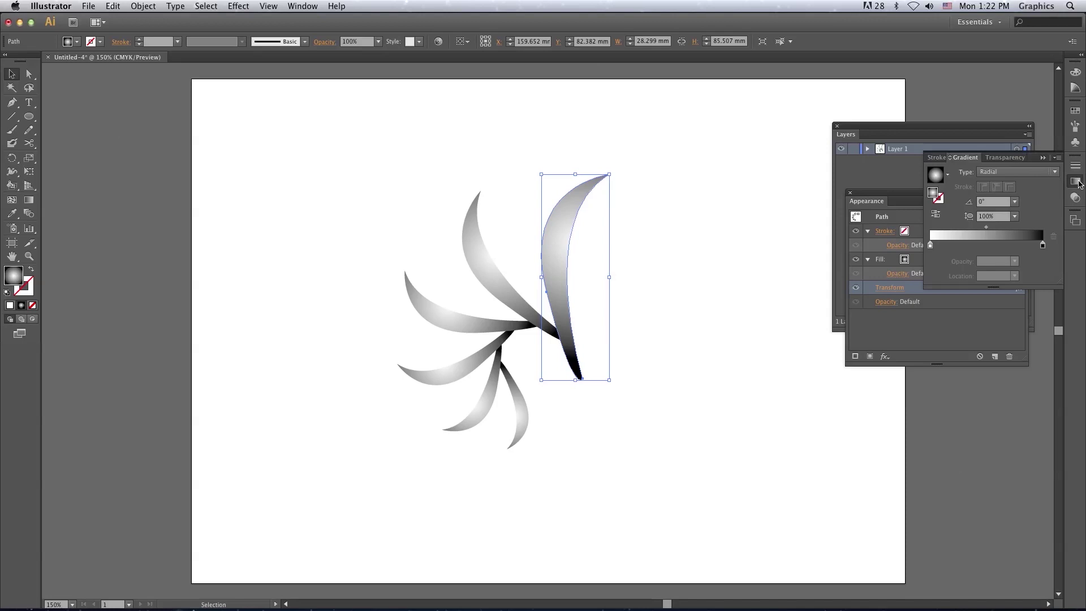
click(1044, 247)
double_click(1043, 247)
drag(1009, 288, 992, 293)
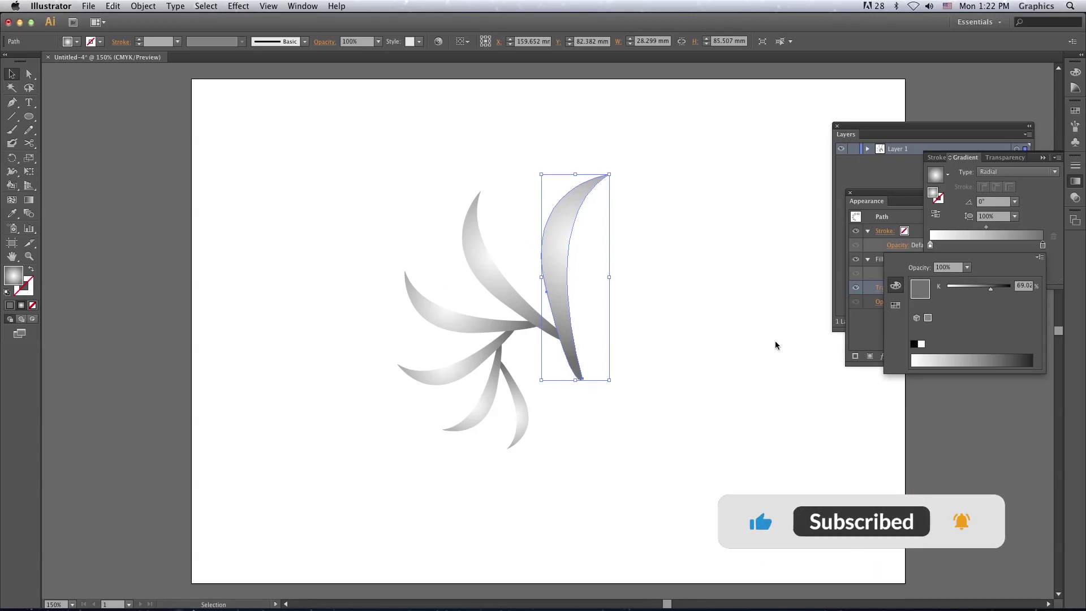
click(719, 266)
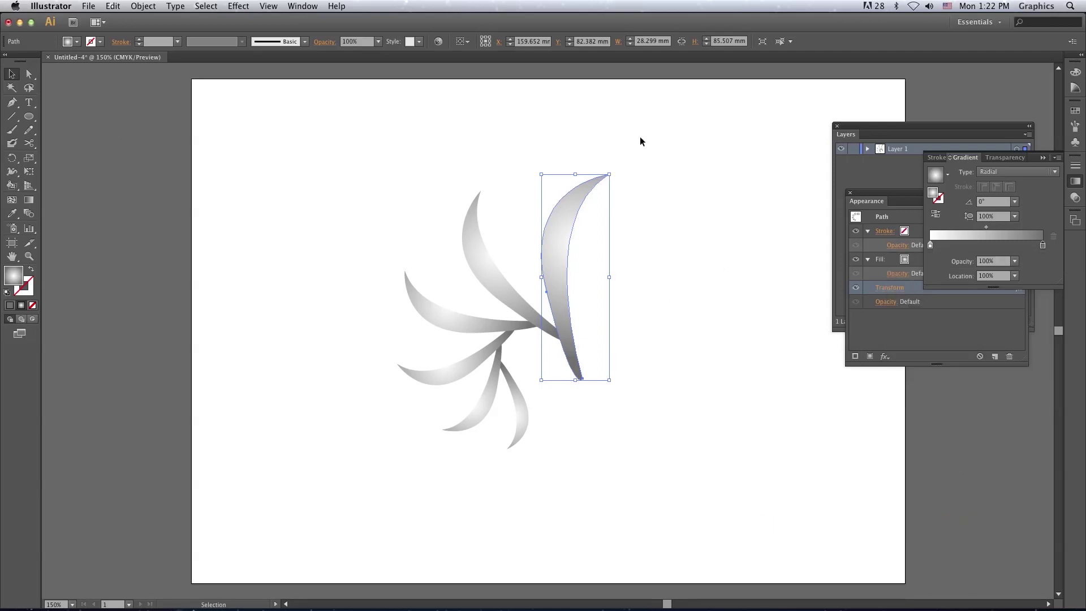
Apply Object > Expand Appearance to the petal fan
click(143, 6)
click(177, 131)
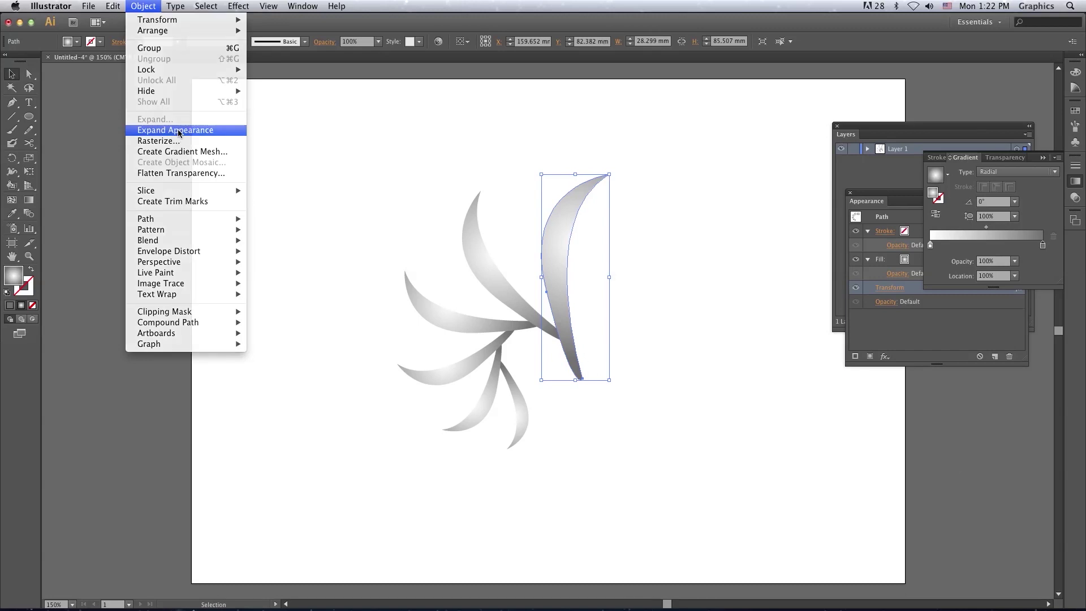
click(679, 238)
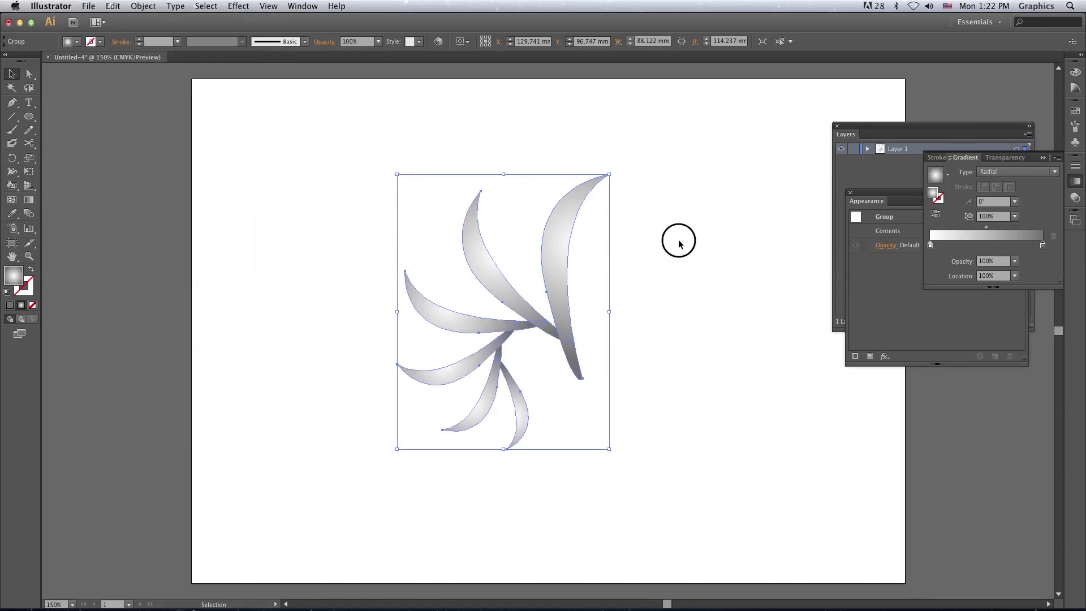
click(571, 264)
right_click(562, 248)
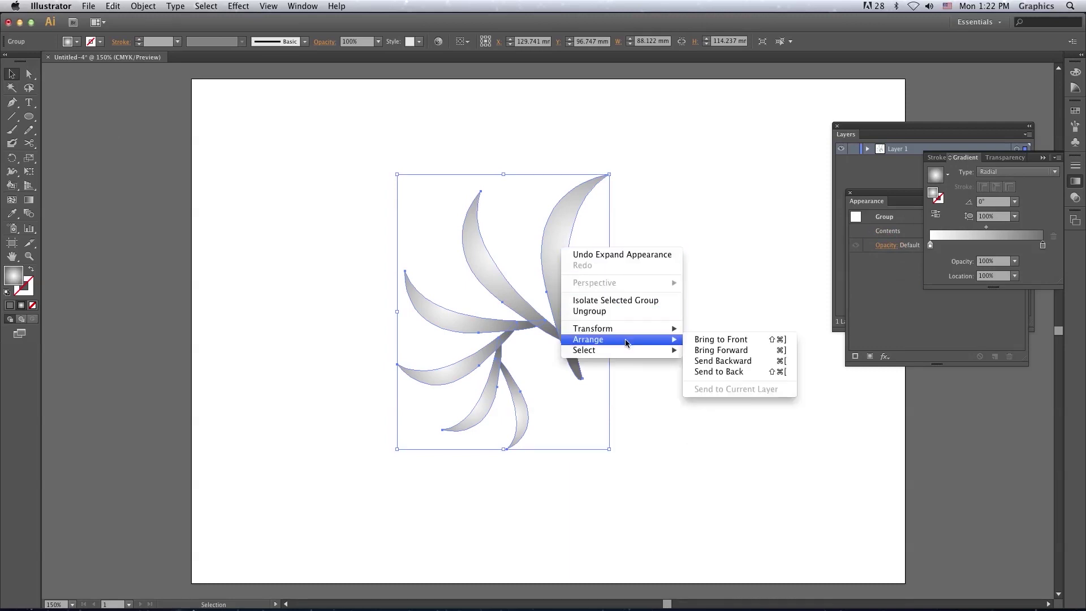
click(639, 312)
Select each petal in turn to confirm it is a separate shape
click(686, 255)
click(561, 253)
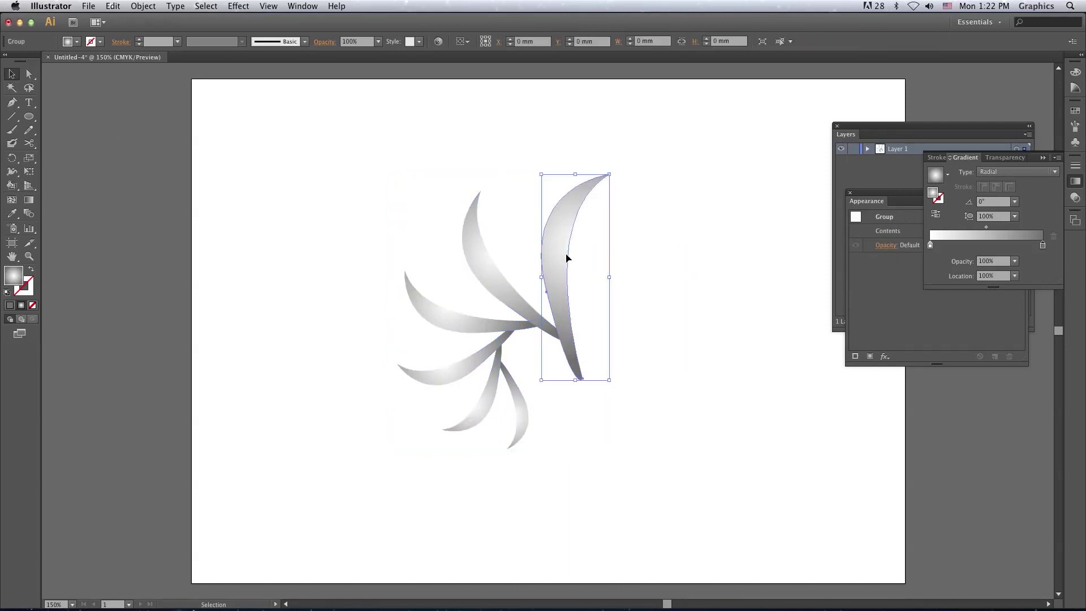
click(489, 274)
click(444, 317)
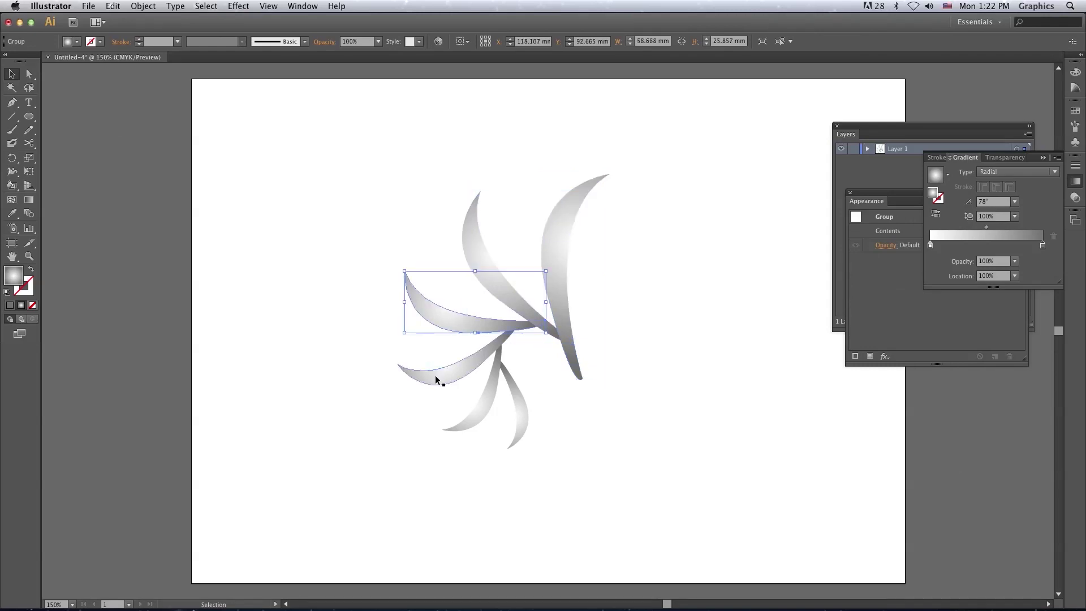
click(436, 375)
click(484, 396)
click(634, 391)
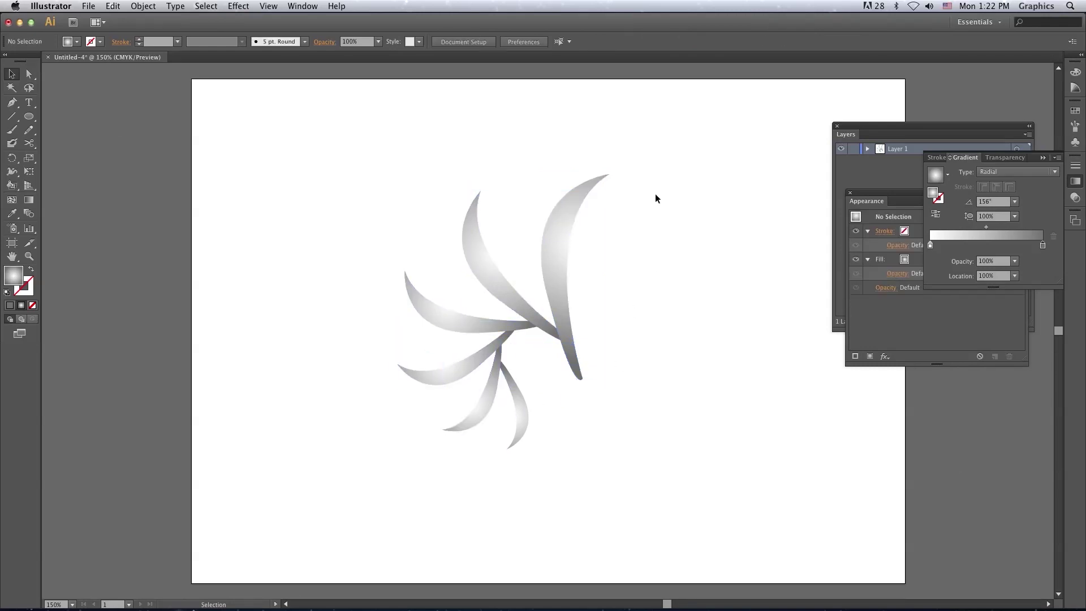
drag(666, 171, 549, 268)
click(670, 276)
Open the Color Guide and fill the large right petal with solid dark green
click(1077, 116)
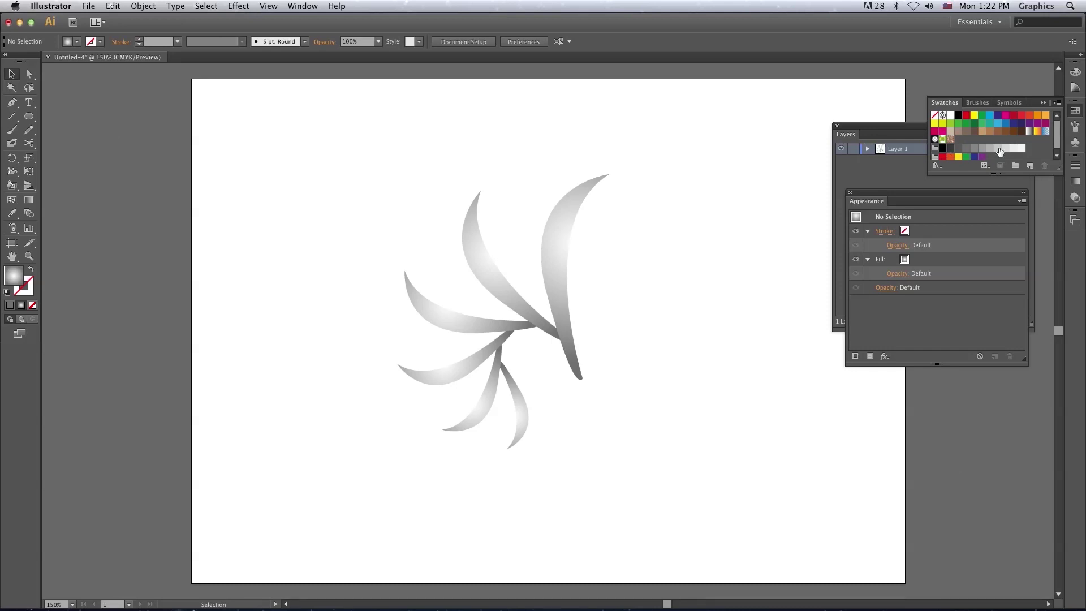
click(1075, 88)
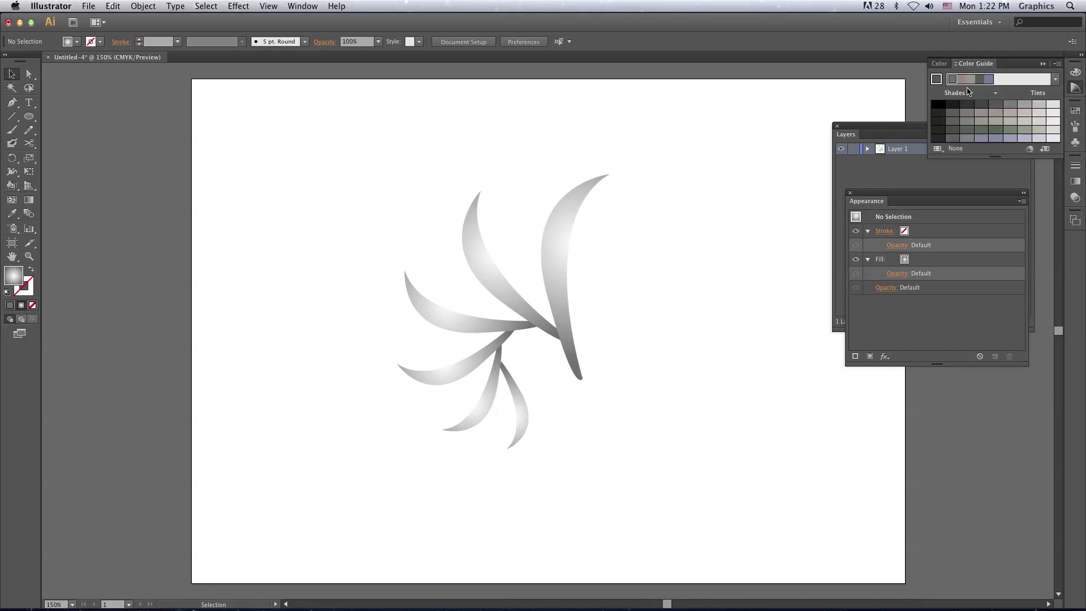
click(979, 82)
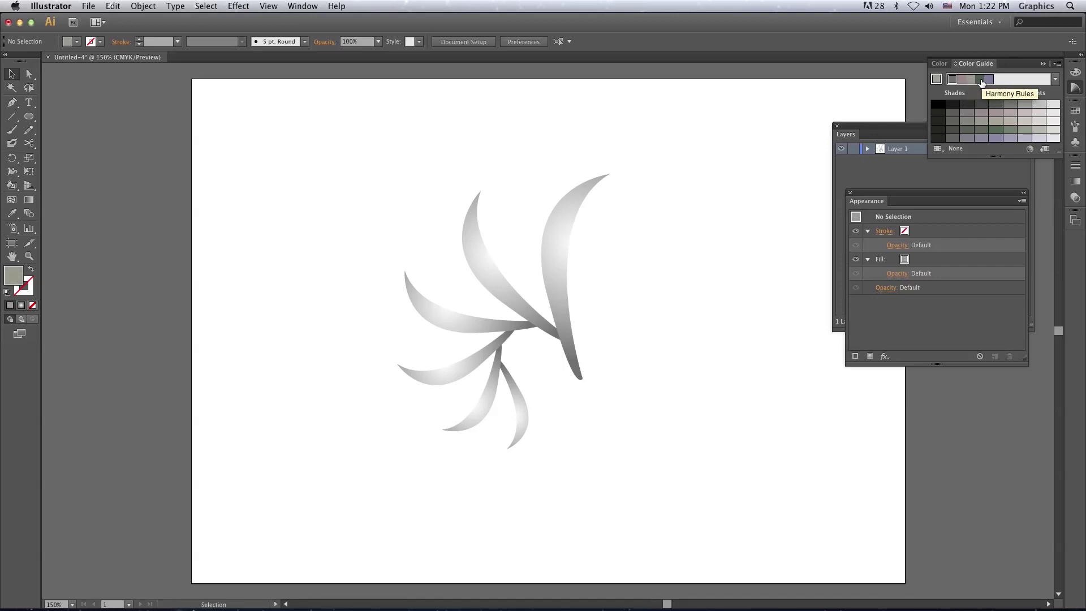
click(981, 85)
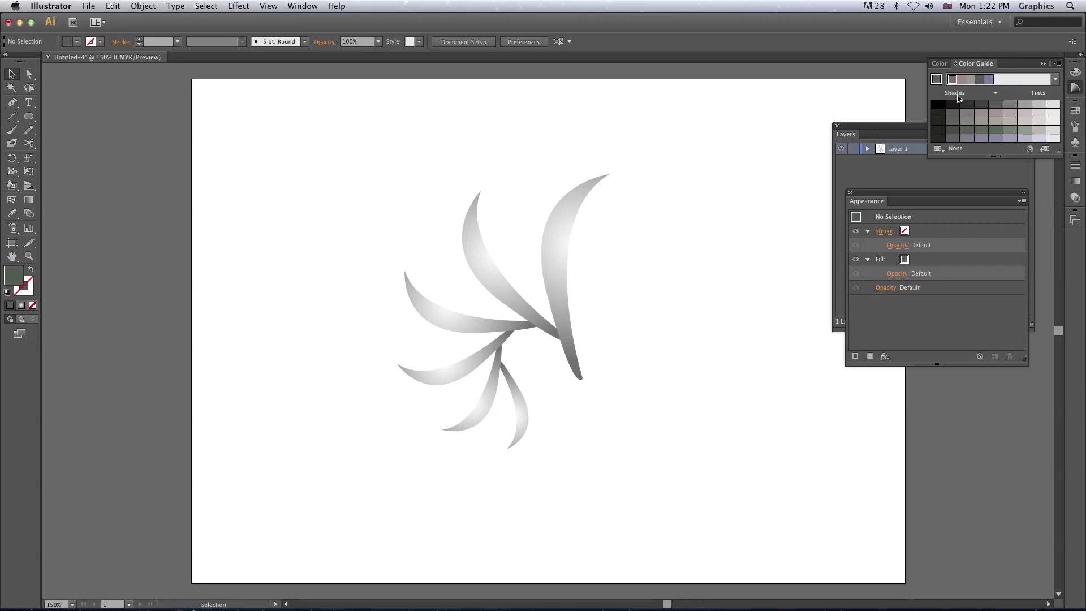
key(ctrl+z)
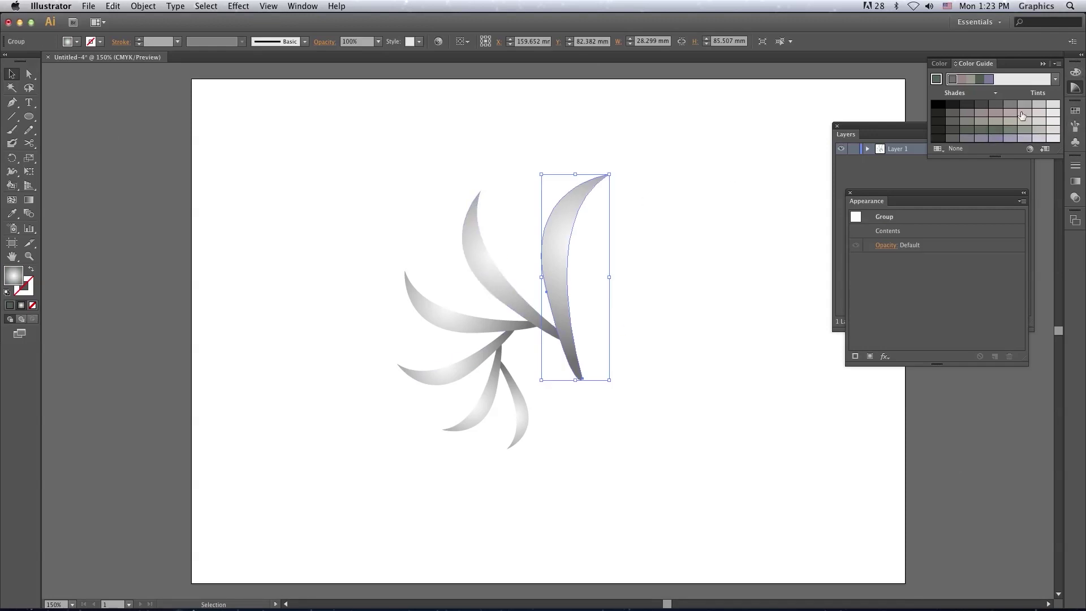
click(1002, 130)
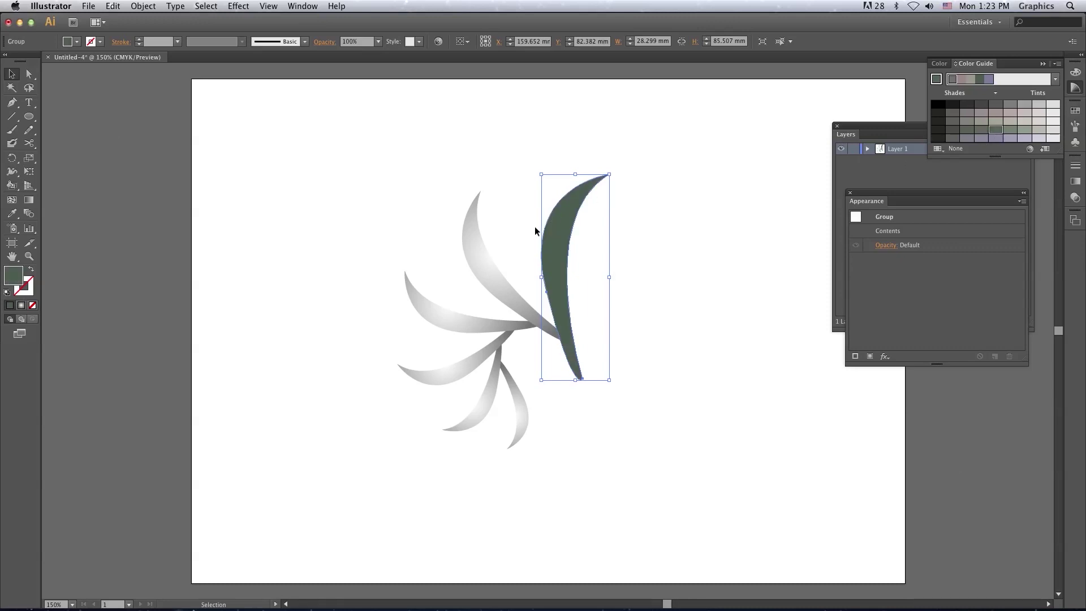
Fill the upper-left, middle and lower-left petals with grey-green to light grey shades
click(484, 262)
click(1010, 129)
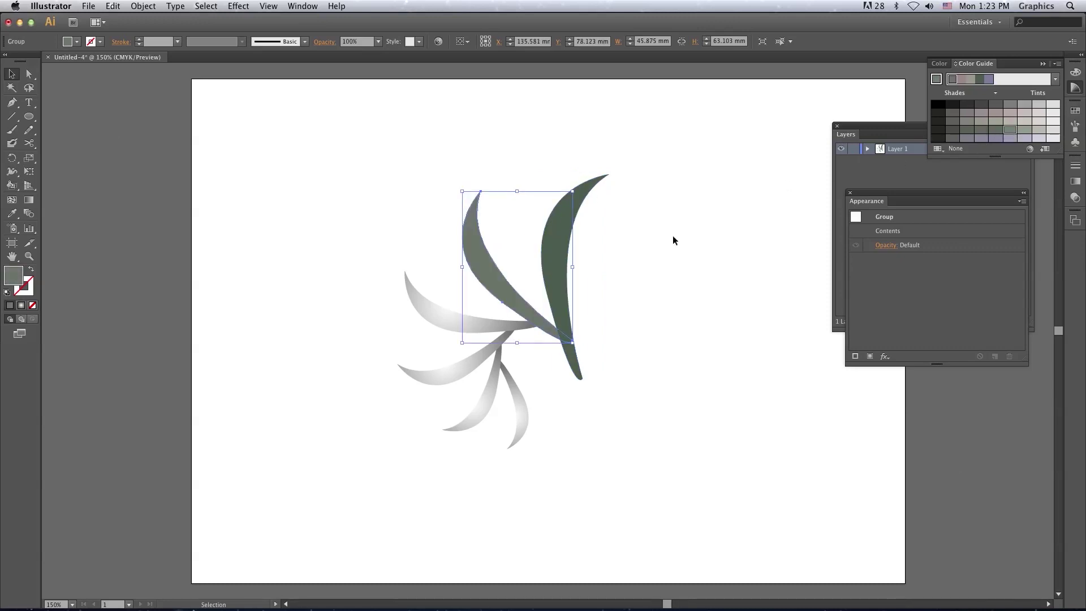
click(497, 326)
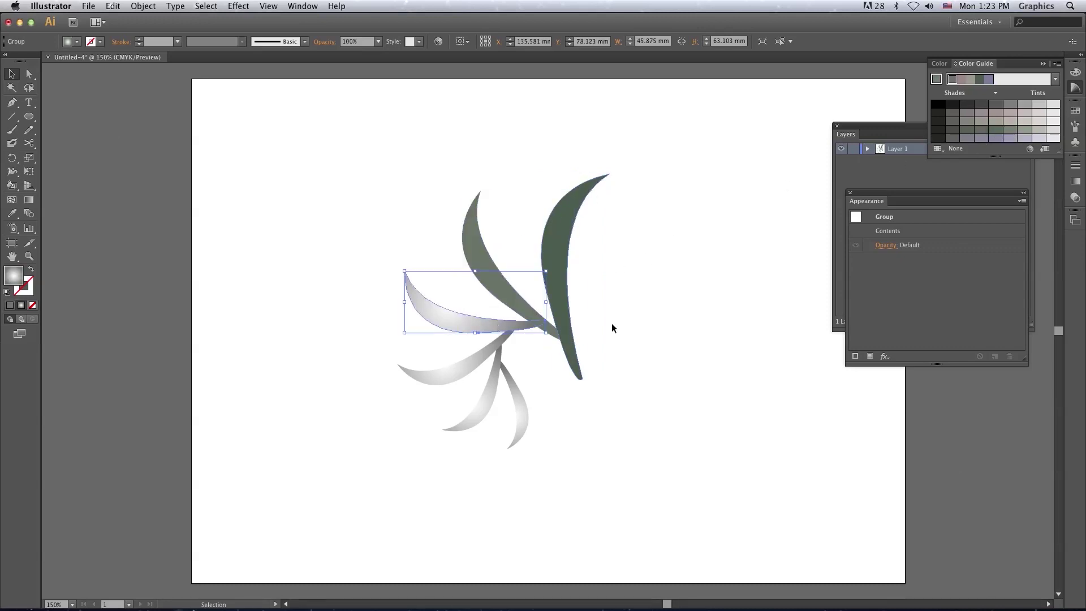
click(1028, 132)
click(469, 365)
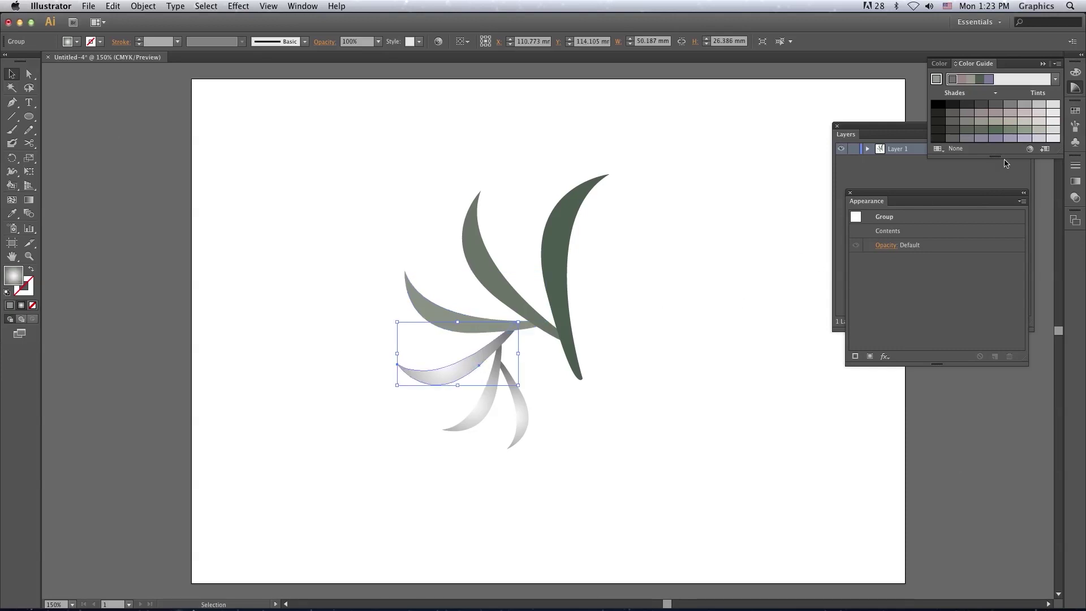
click(1038, 131)
Give the bottom petal a lighter grey, remove the leftover gradient petal, and zoom out
click(479, 415)
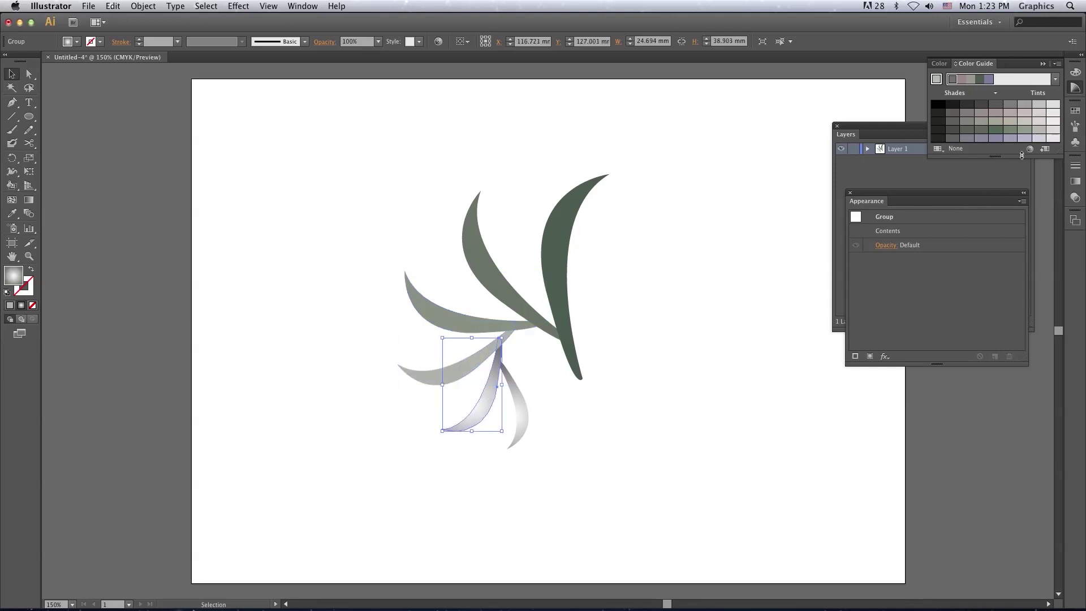
click(1053, 136)
click(585, 355)
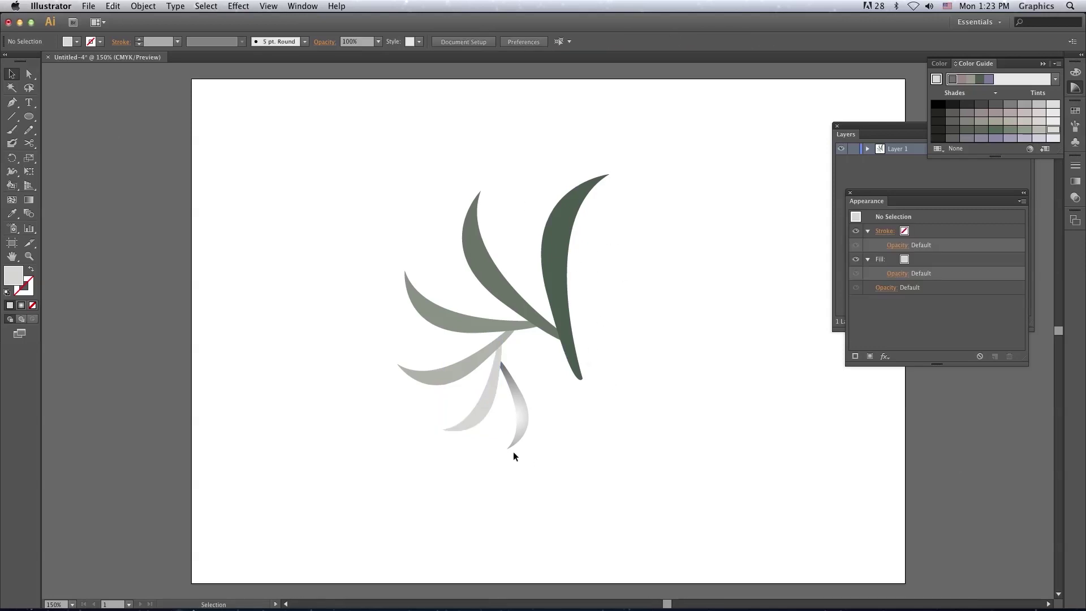
key(ctrl+z)
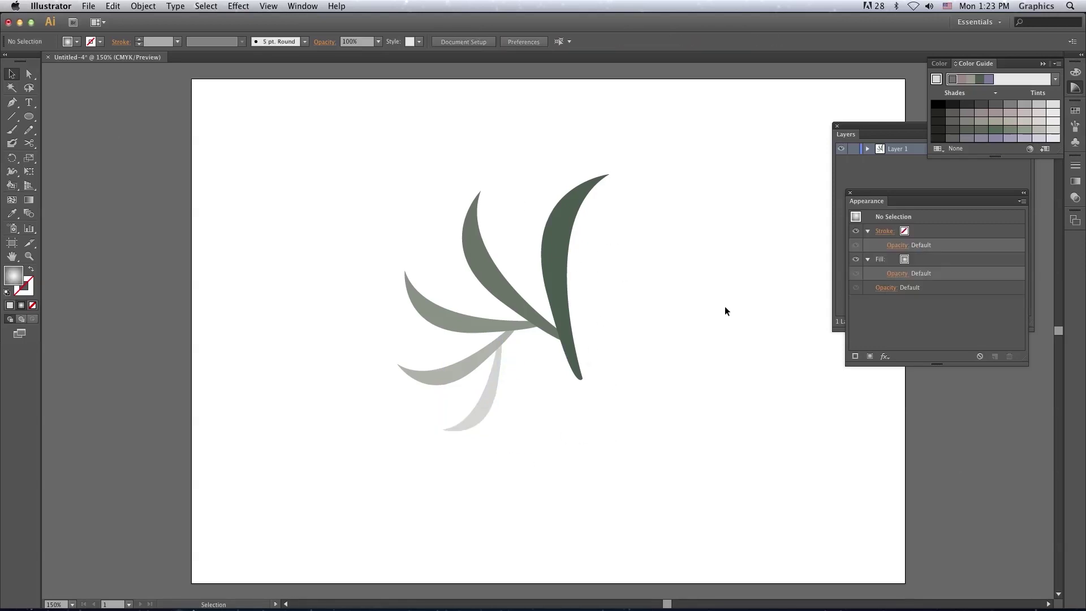
key(ctrl+minus)
key(ctrl+minus)
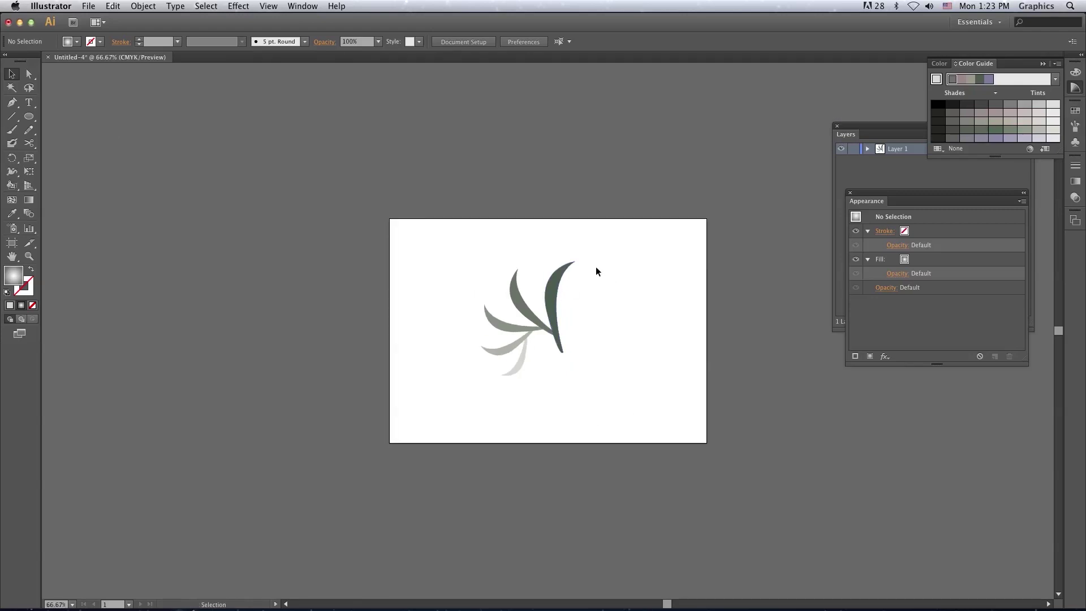
drag(610, 233, 449, 393)
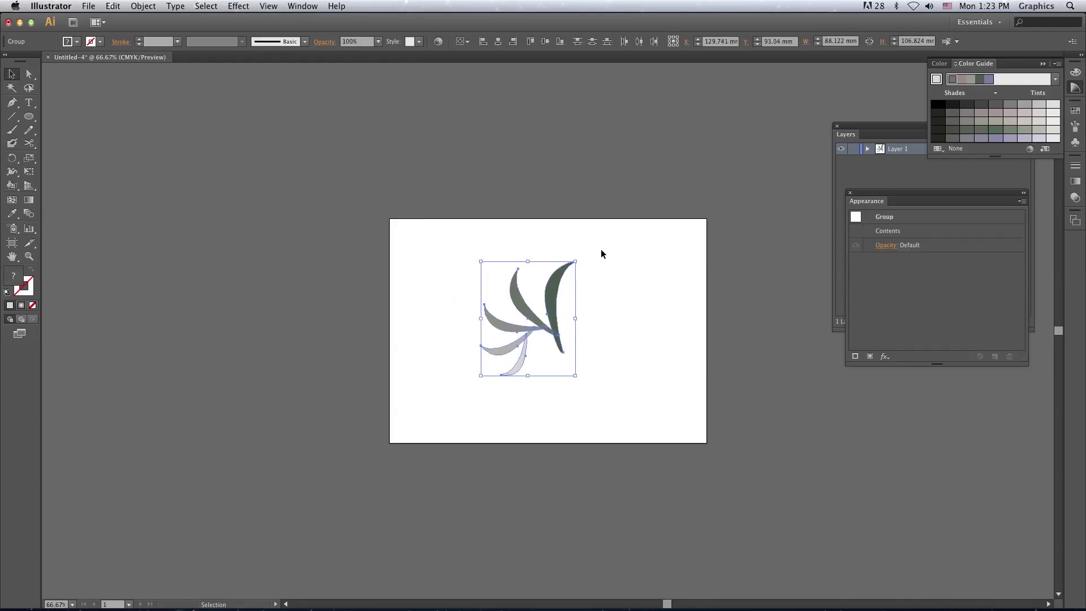
mouse_move(576, 262)
mouse_down()
mouse_move(547, 296)
mouse_move(576, 287)
mouse_up()
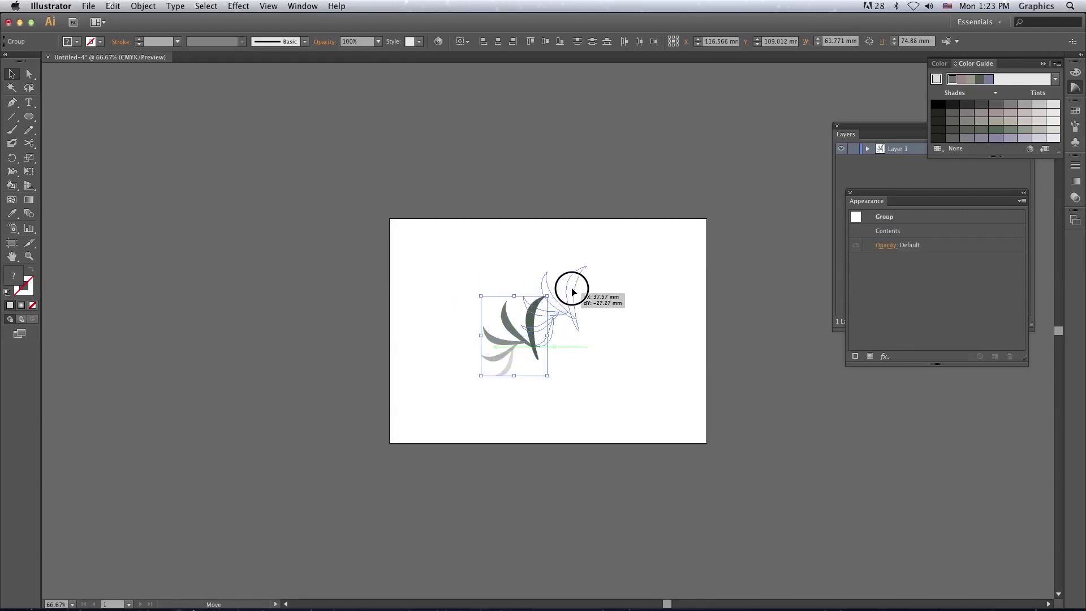
drag(527, 335, 488, 361)
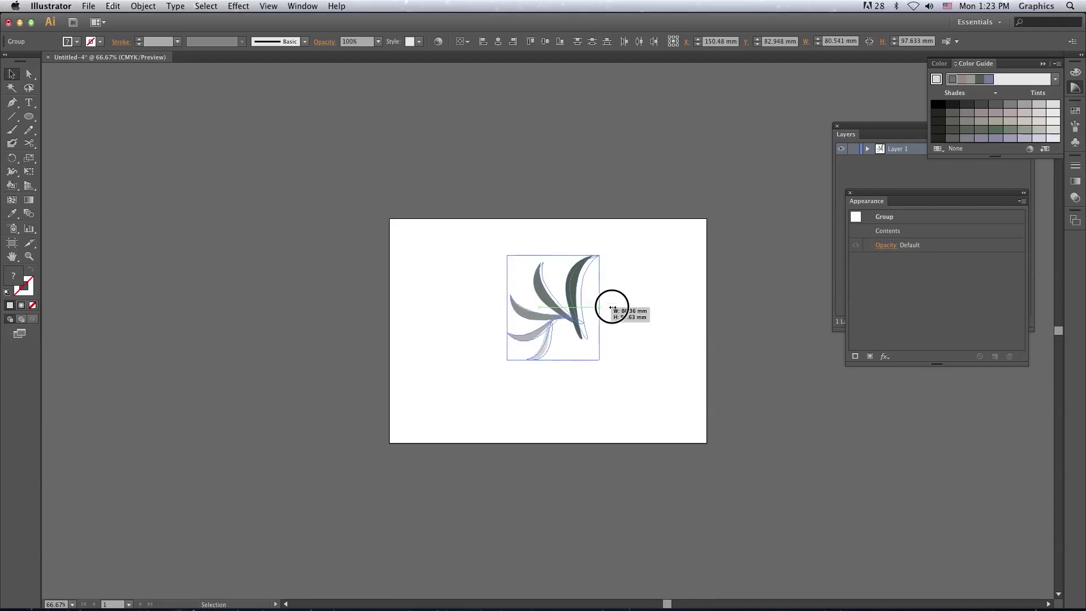
drag(595, 307, 611, 308)
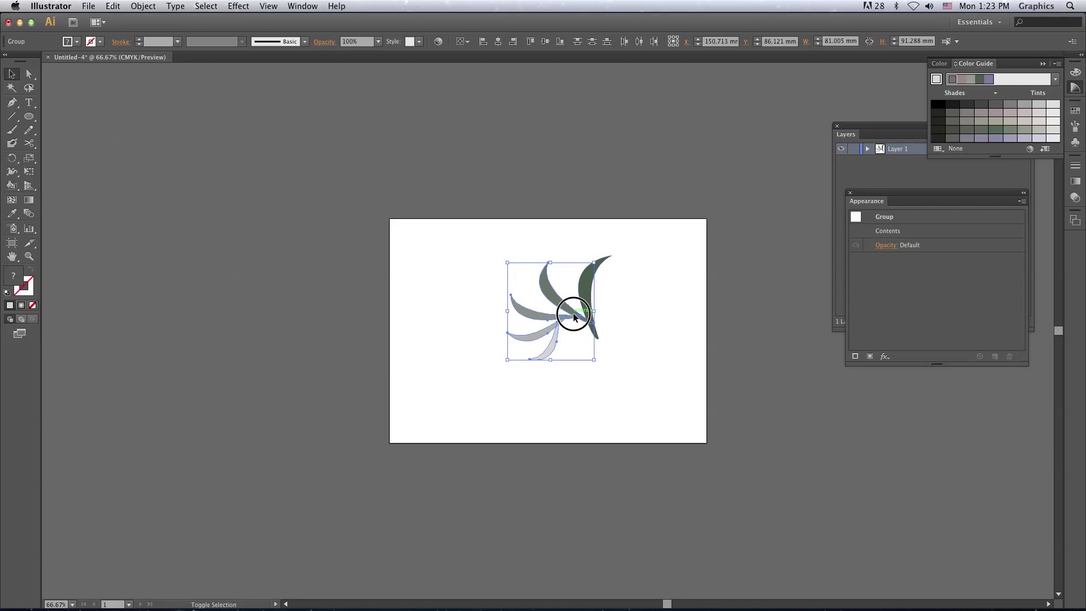
click(637, 352)
scroll(636, 352, up, 2)
drag(538, 364, 585, 371)
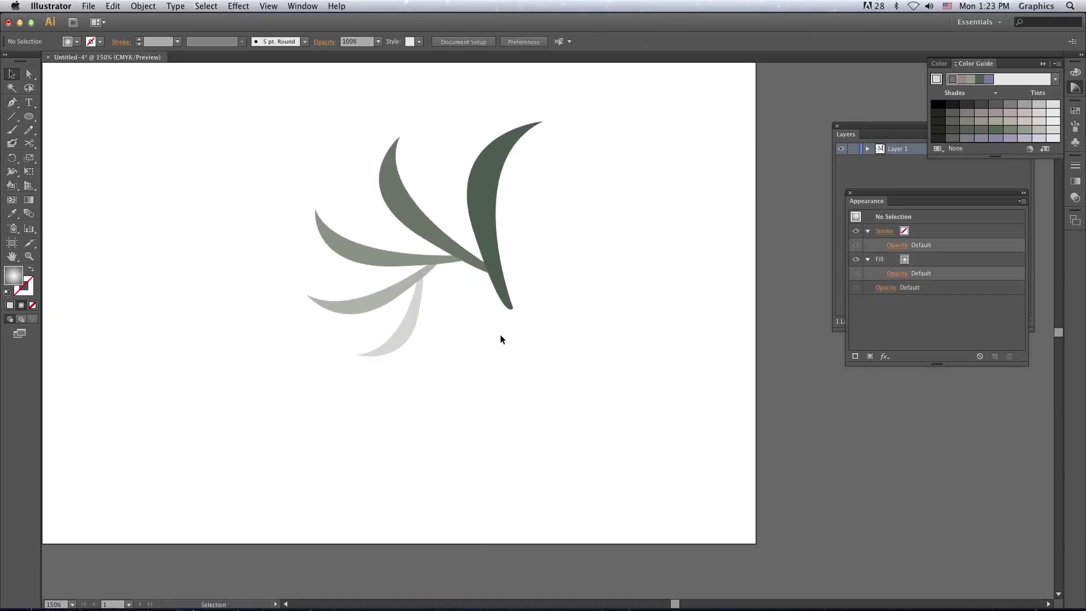
click(375, 315)
click(177, 335)
Draw a closed wavy swoosh path with the Pen tool beneath the leaves
click(11, 102)
click(592, 292)
drag(536, 318, 493, 322)
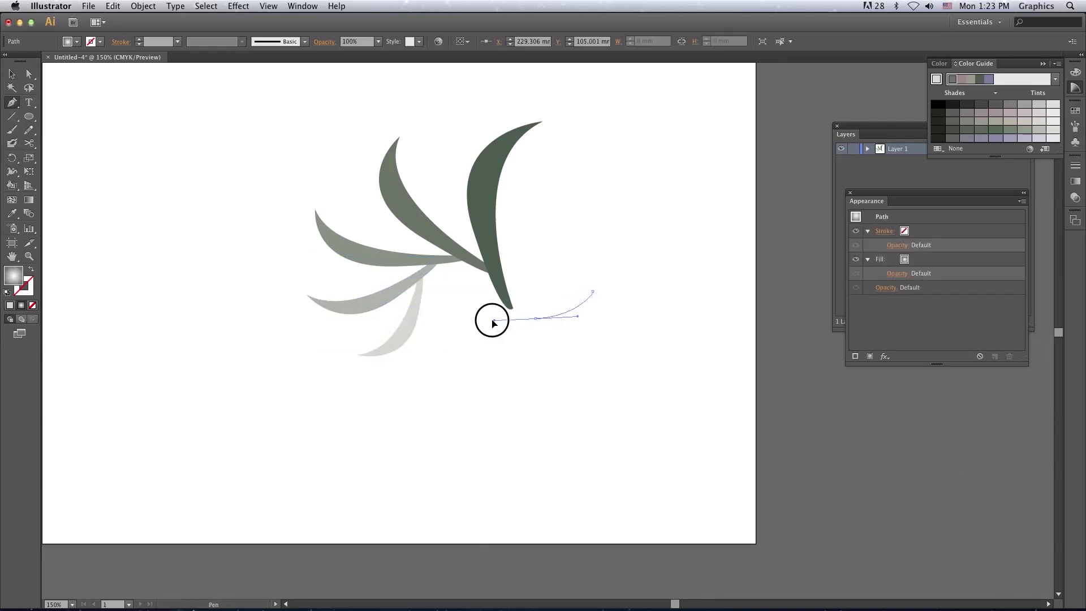
mouse_move(419, 300)
mouse_down()
mouse_move(418, 328)
mouse_move(456, 295)
mouse_up()
click(592, 291)
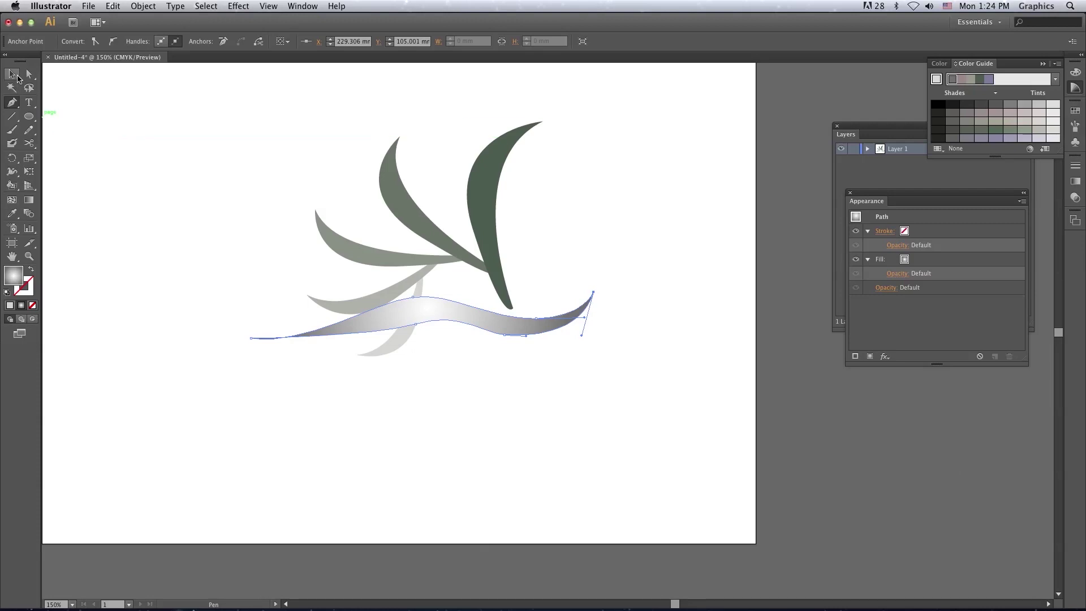
Nudge the swoosh lower, zoom out, and marquee-select the leaves and swoosh
click(13, 74)
click(133, 214)
drag(447, 323, 447, 335)
click(632, 242)
key(super+minus)
key(super+minus)
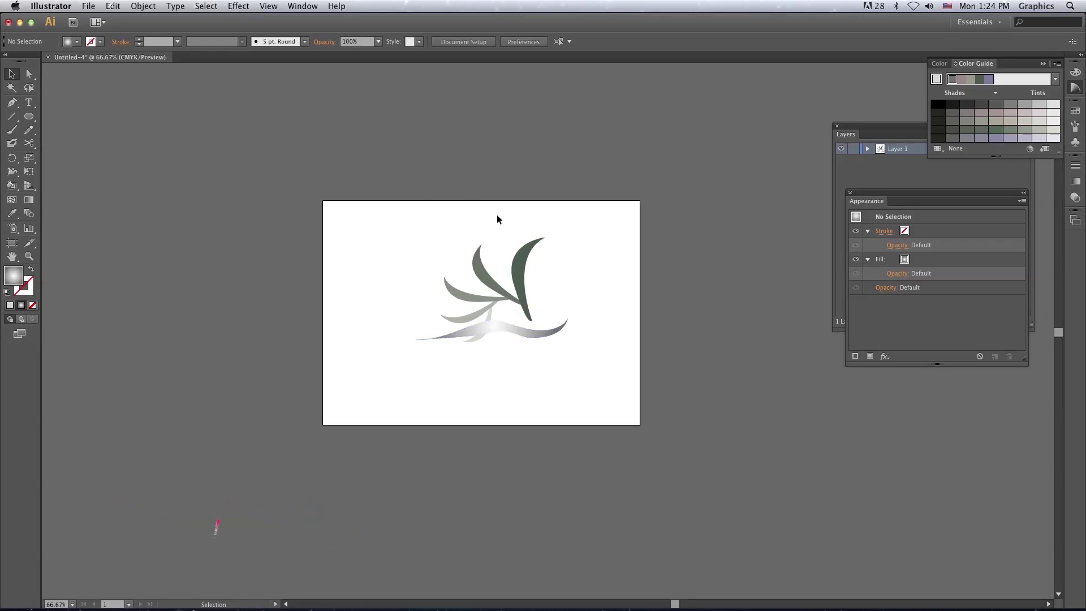
drag(588, 221, 388, 396)
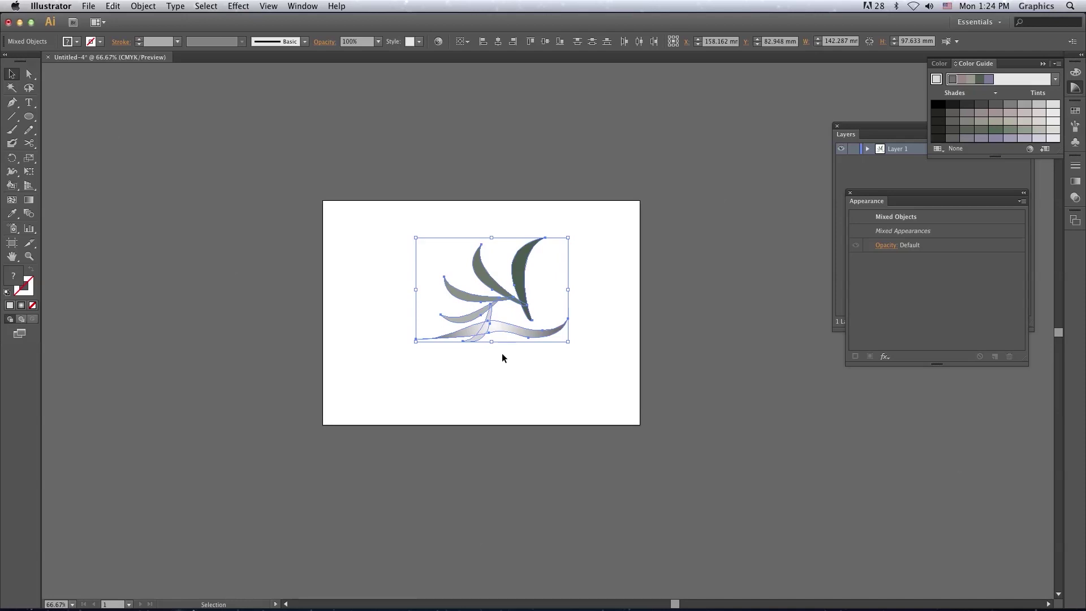
Type 'graphic design' as point text below the left end of the swoosh
click(262, 342)
key(t)
click(371, 365)
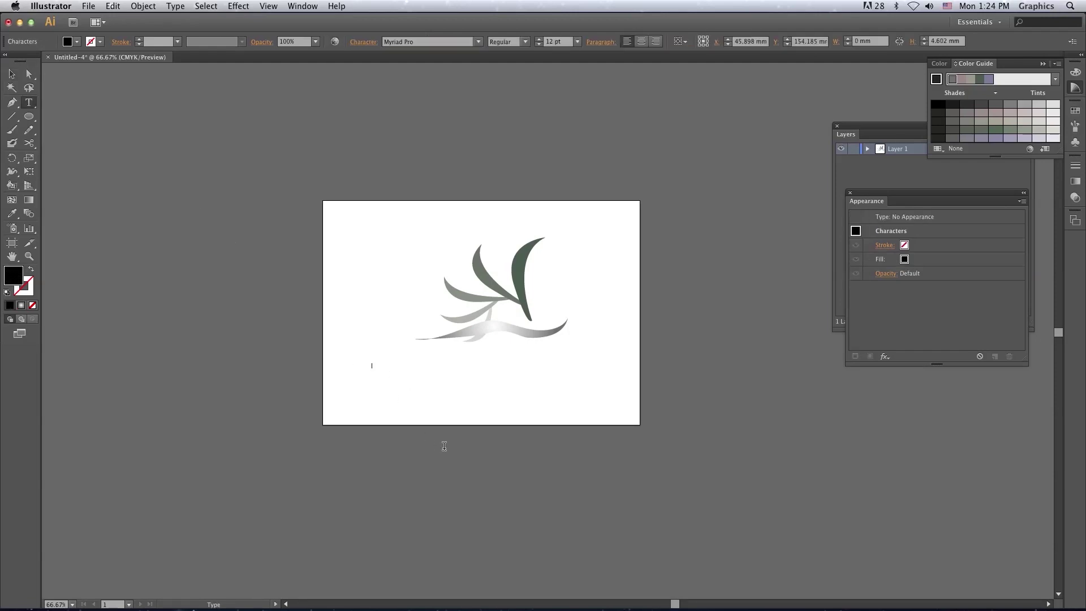
text(graphic)
text( design)
key(BackSpace)
key(BackSpace)
key(BackSpace)
click(11, 74)
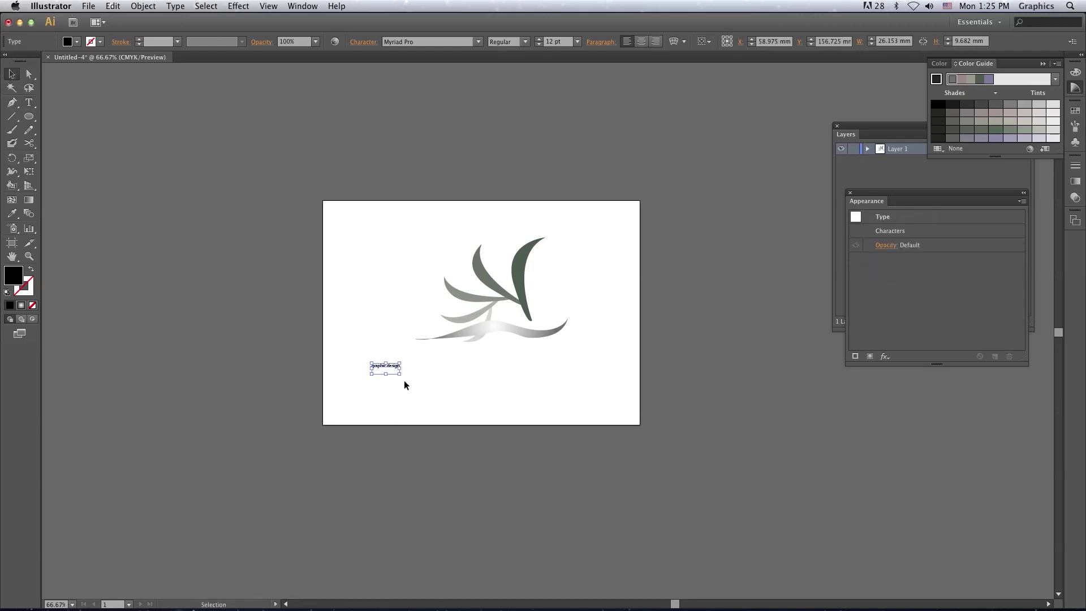
Set the graphic design text to 74 pt with All Caps in the Character panel, then reselect it
click(363, 360)
triple_click(397, 366)
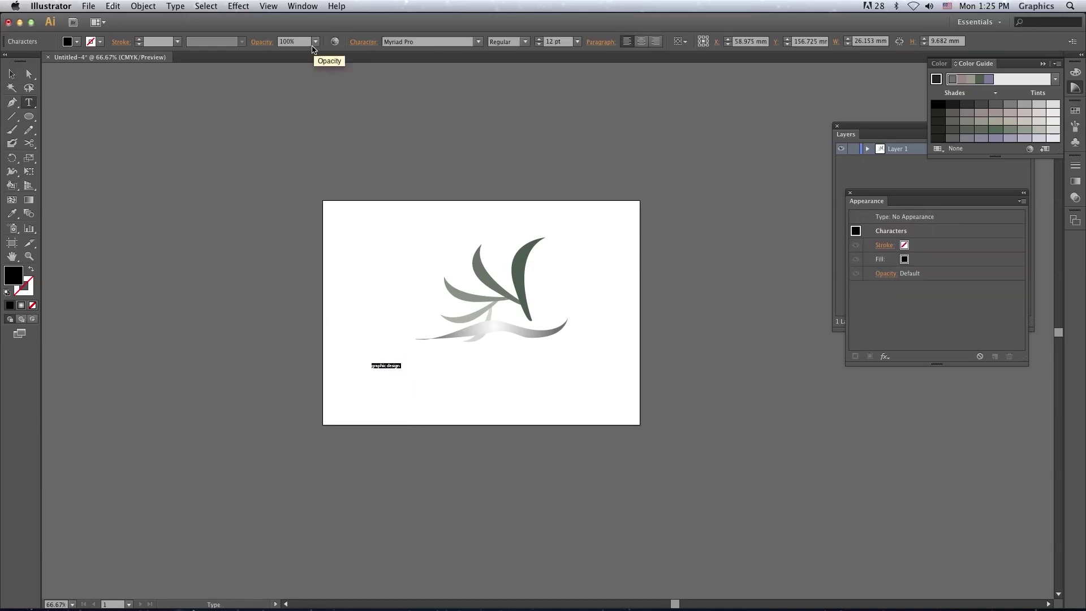
click(364, 42)
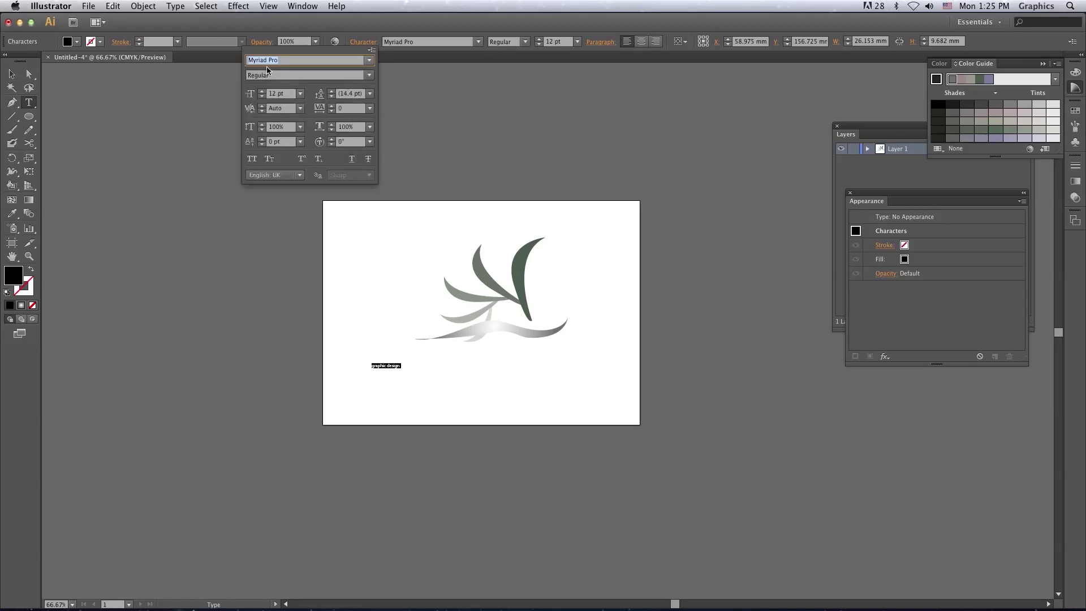
click(262, 91)
click(262, 93)
text(36)
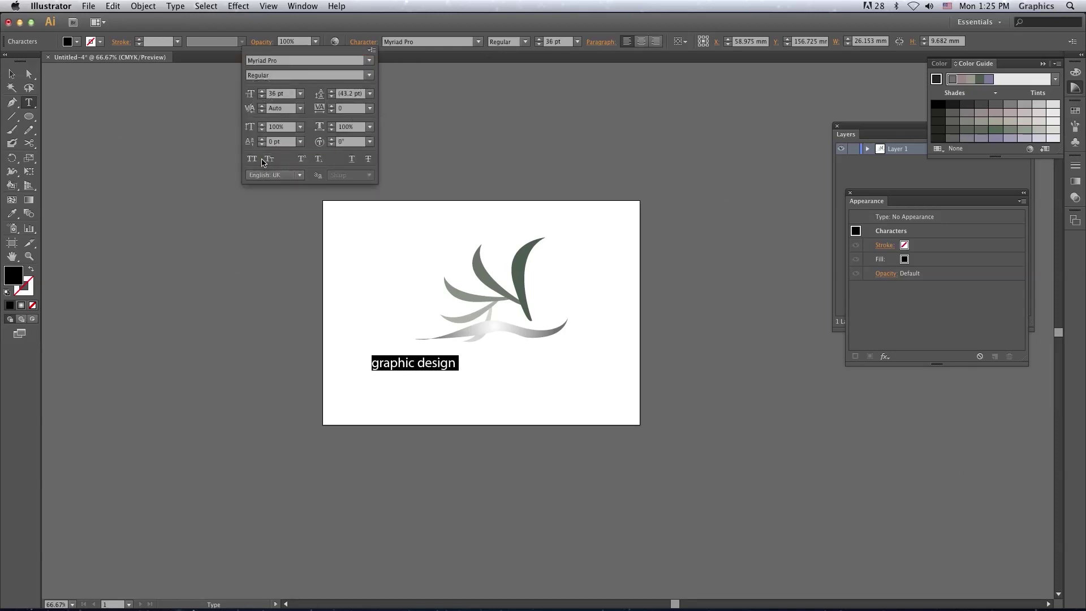
click(252, 159)
click(262, 91)
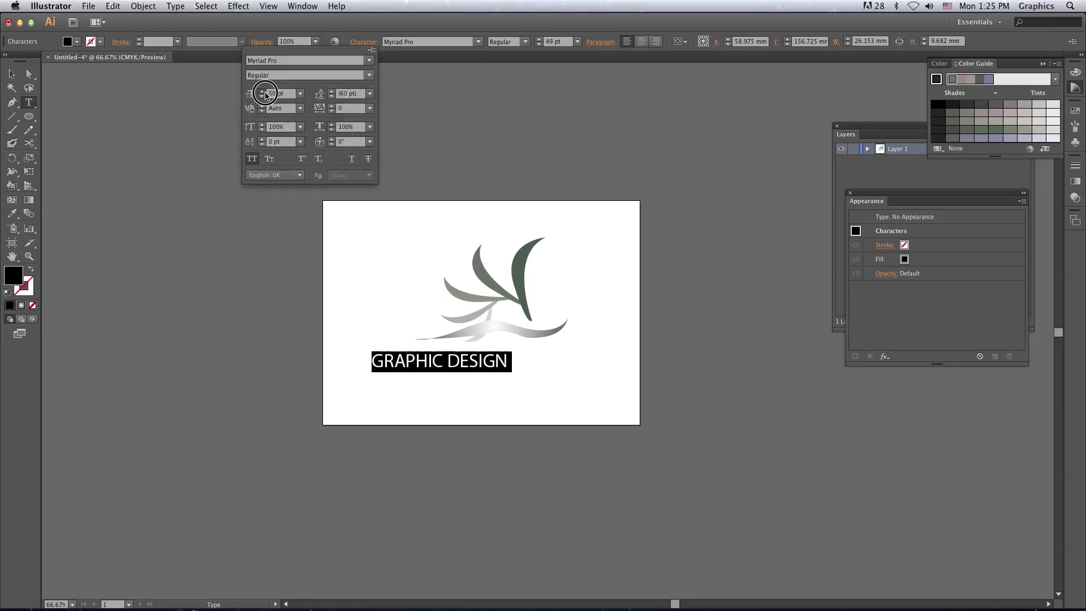
click(262, 94)
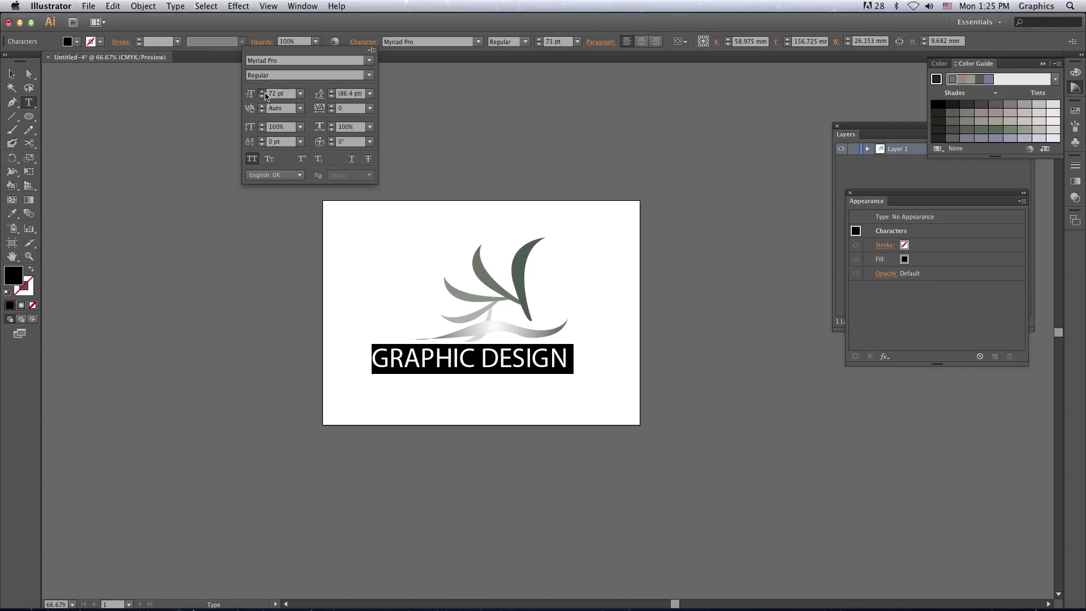
click(63, 145)
key(Escape)
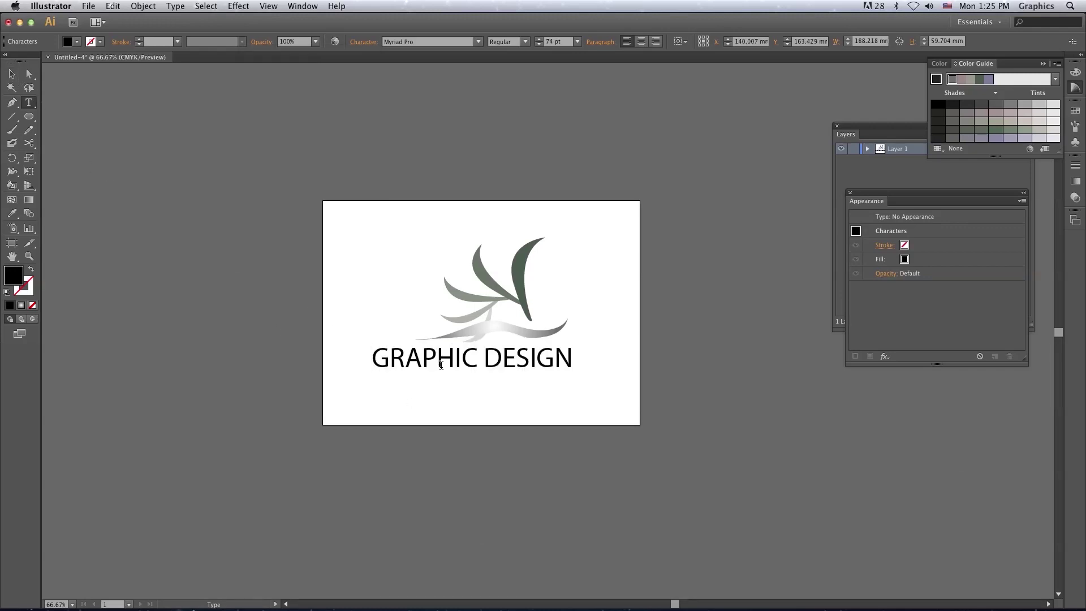
click(440, 365)
click(418, 362)
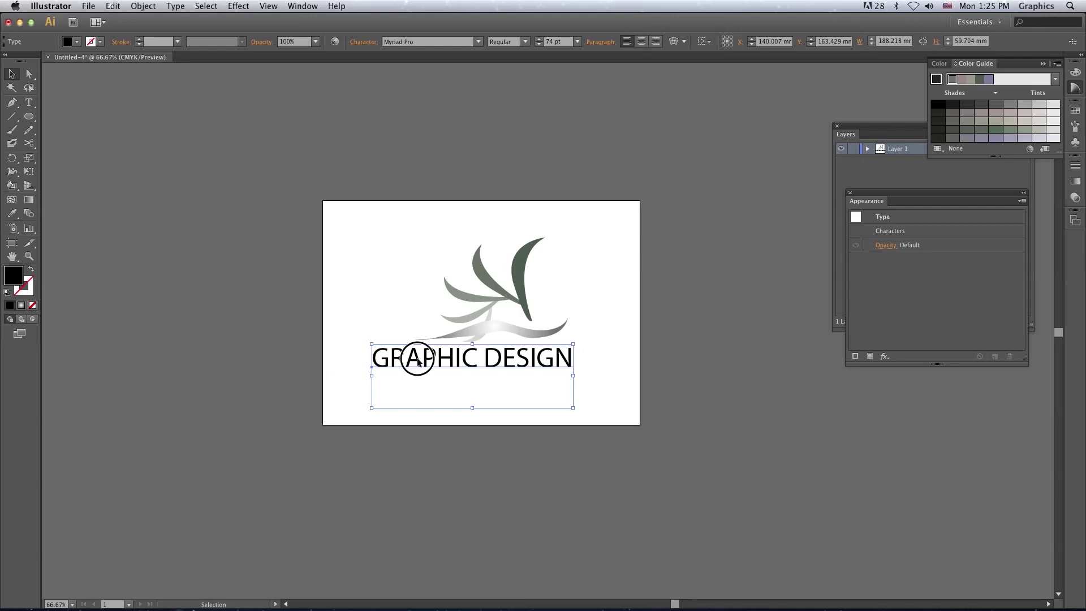
Duplicate the GRAPHIC DESIGN text below and replace the copy with the designer's name
drag(417, 363, 418, 394)
triple_click(443, 388)
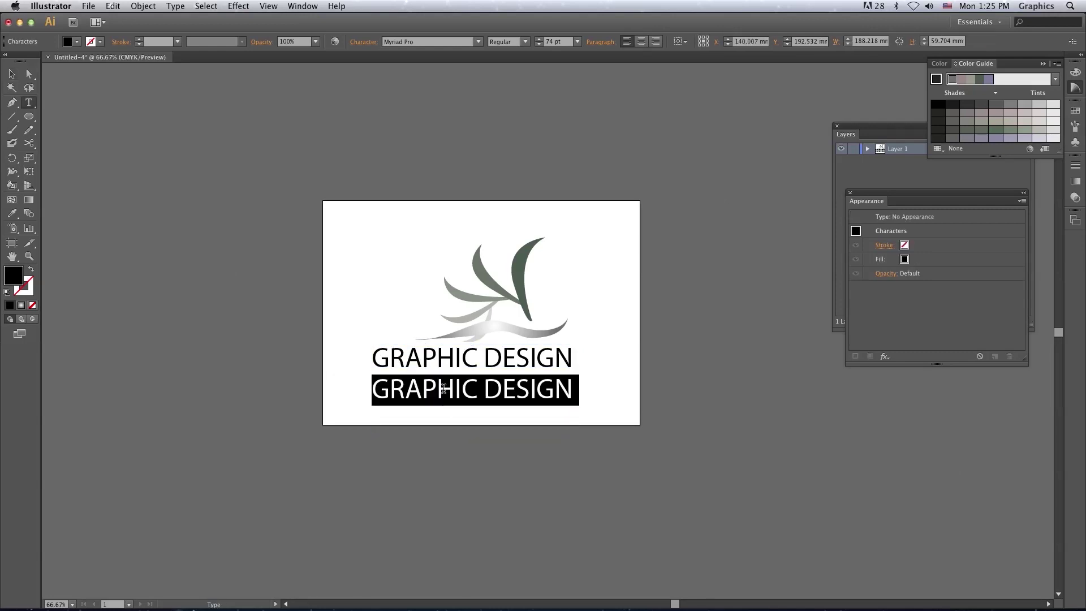
text(MOHAMED)
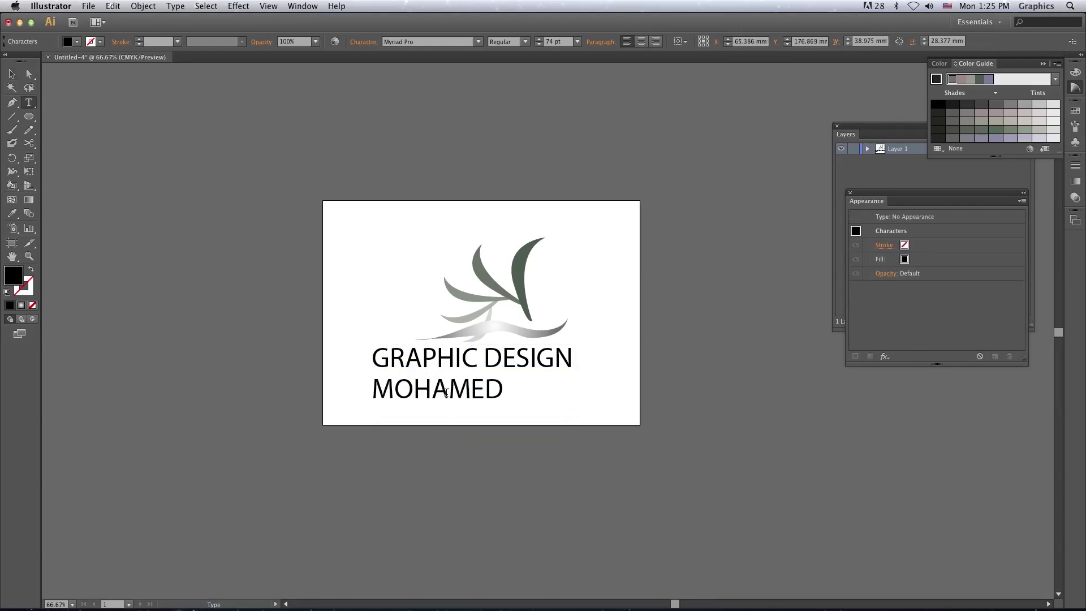
Set the name line to 58 pt and place it under the right end of GRAPHIC DESIGN
double_click(432, 391)
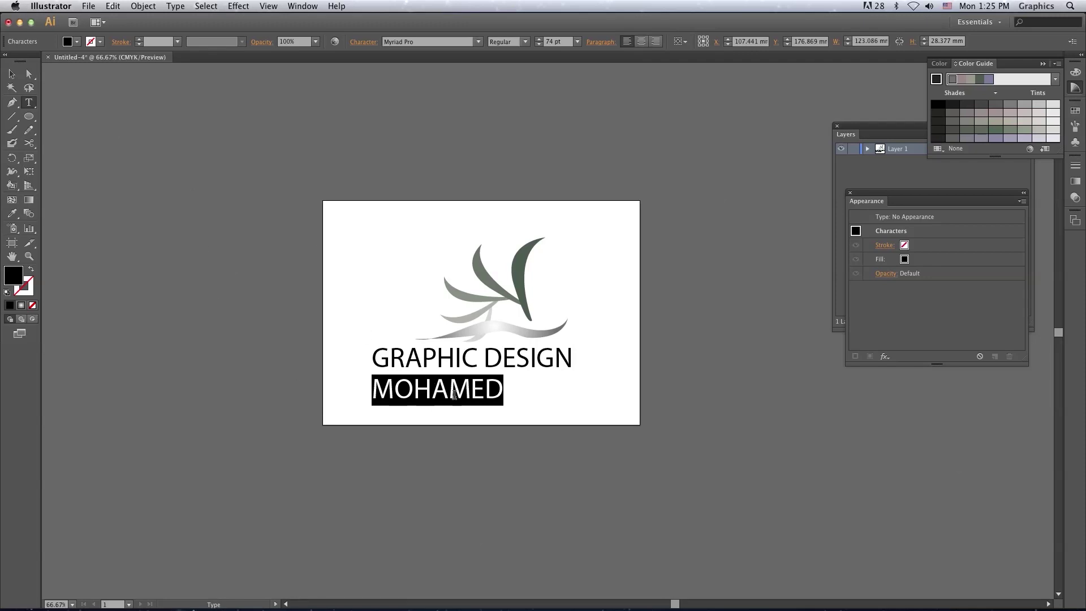
click(366, 42)
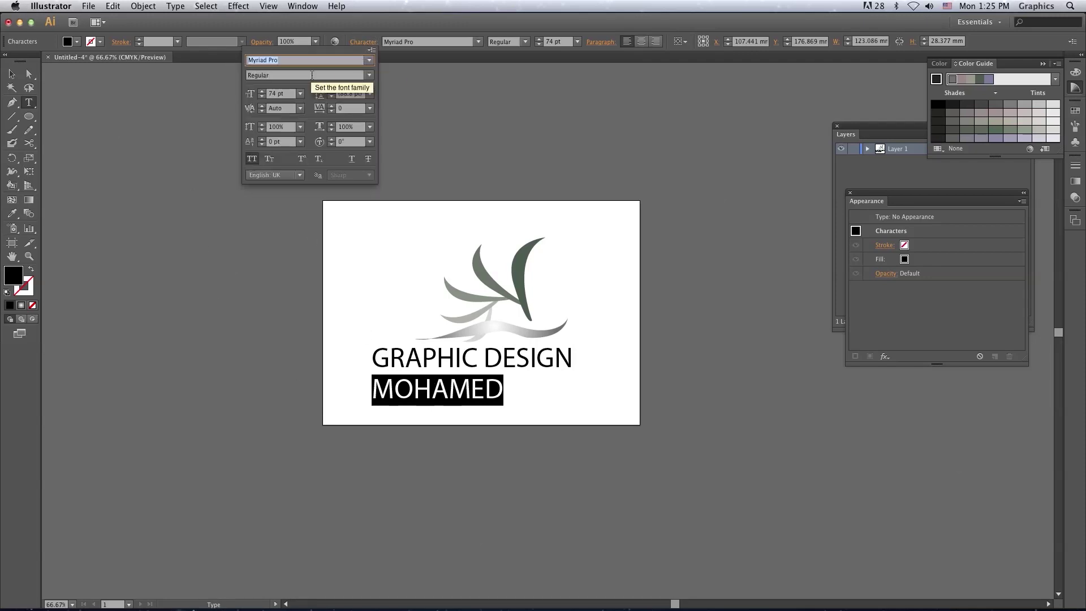
text(58)
key(Return)
key(Escape)
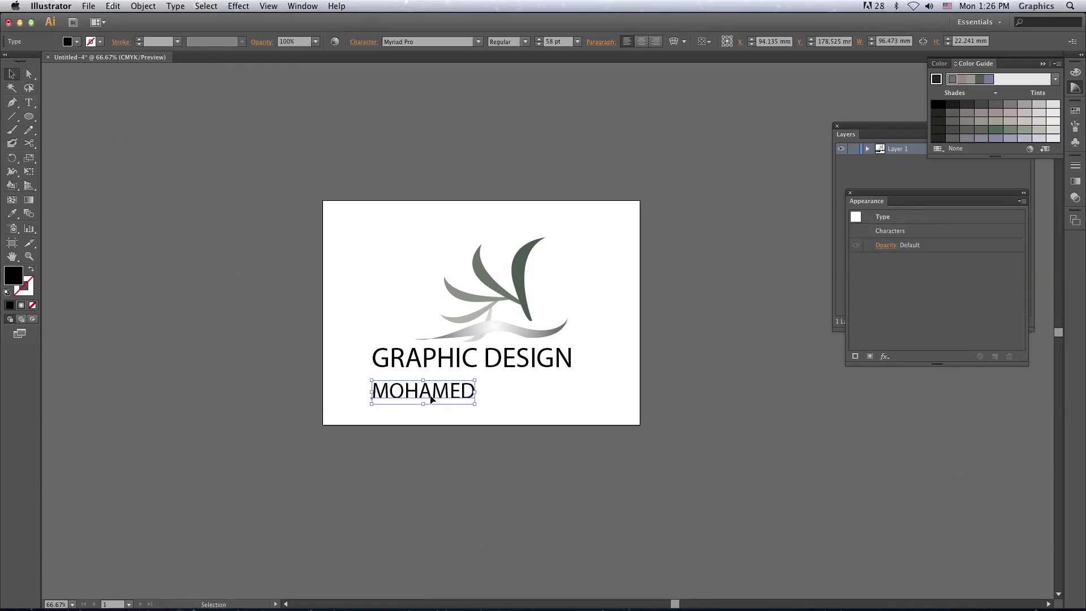
drag(431, 399, 573, 391)
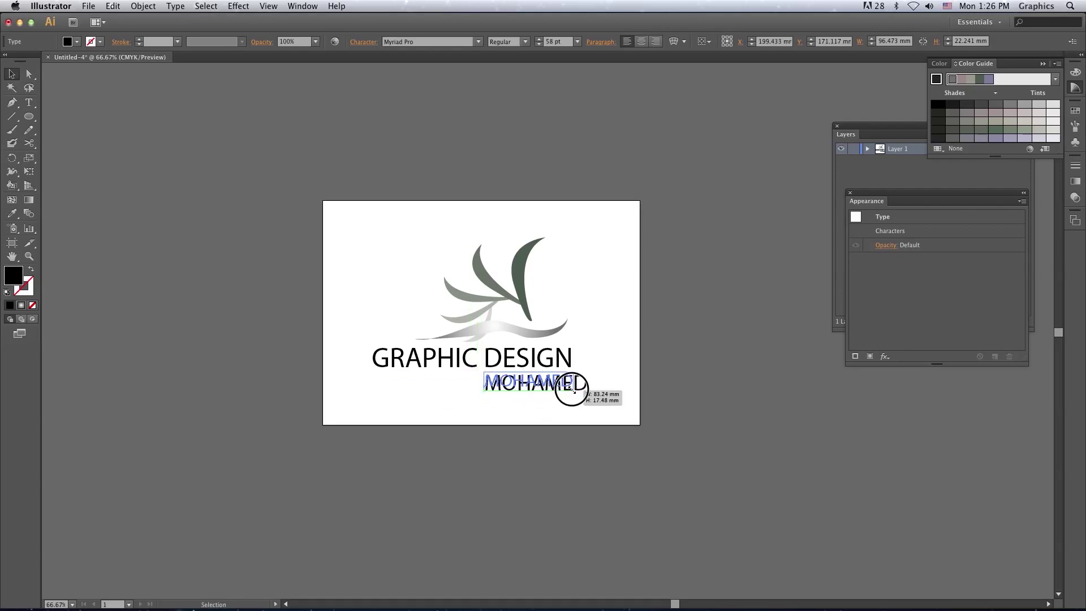
Give the name a light grey fill and nudge the leaf-and-swoosh group up and left
double_click(17, 283)
drag(459, 278, 421, 267)
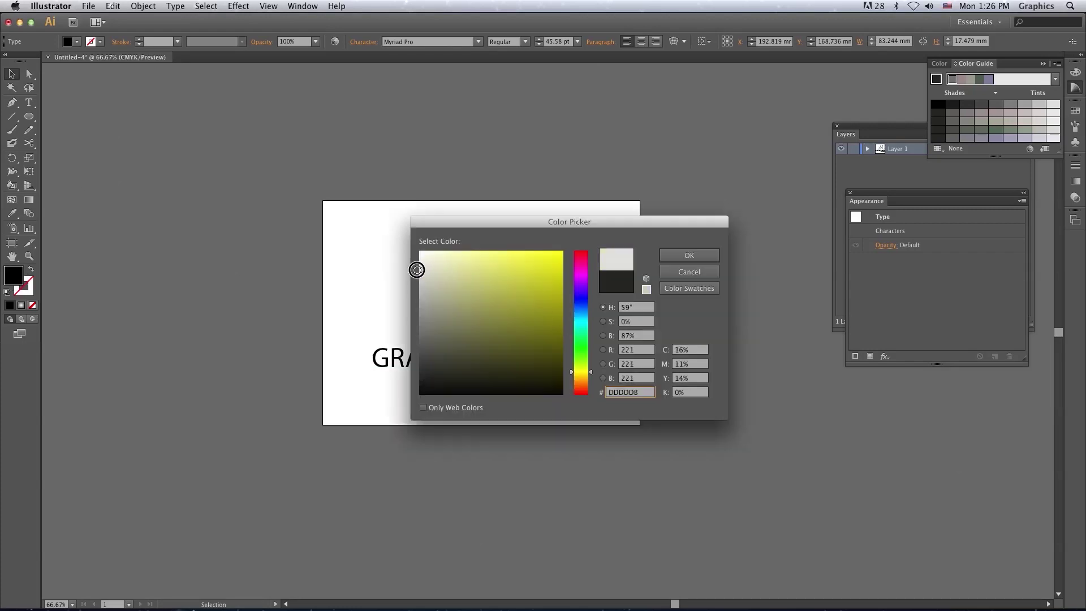
key(Return)
click(593, 318)
drag(493, 308, 473, 298)
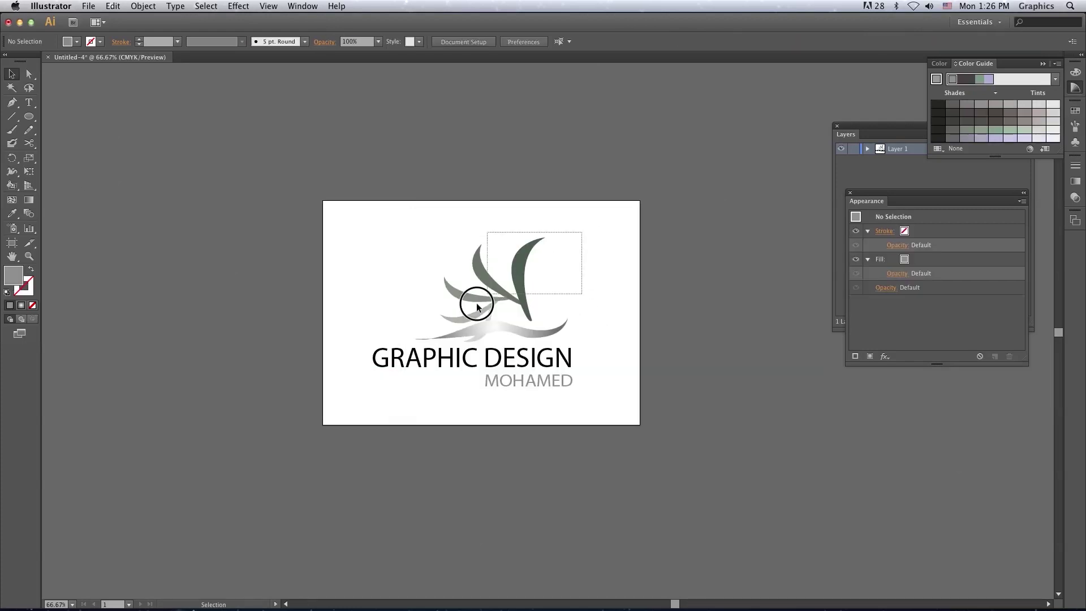
click(594, 295)
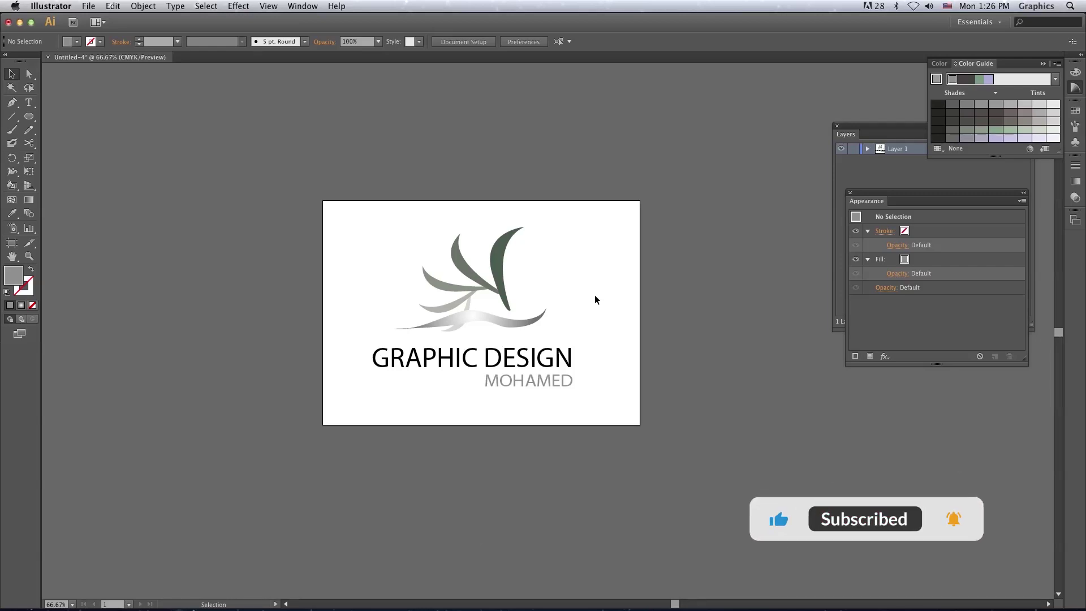
click(239, 6)
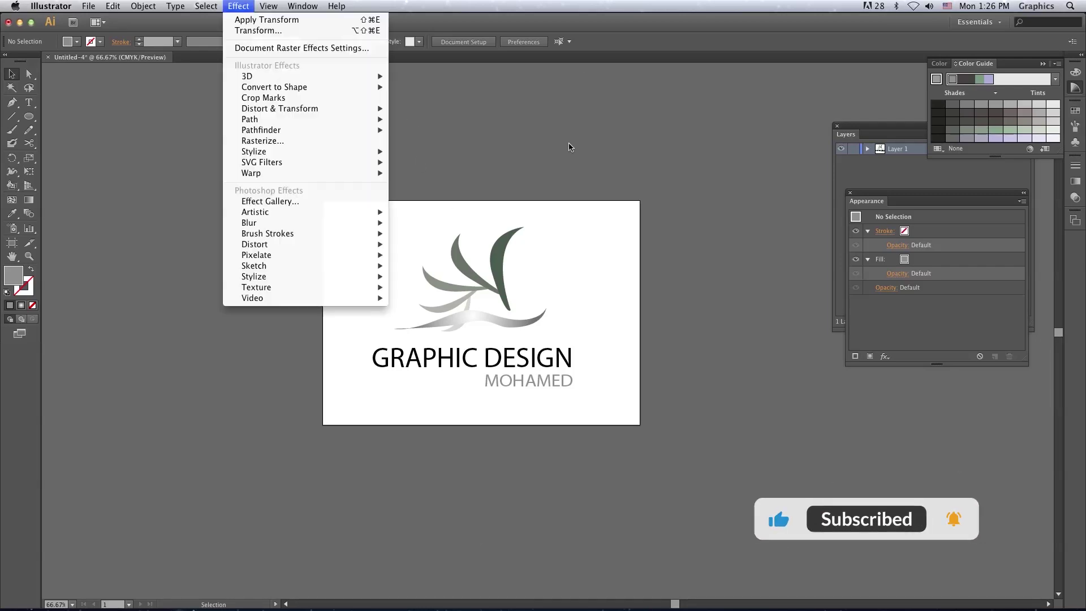
click(579, 173)
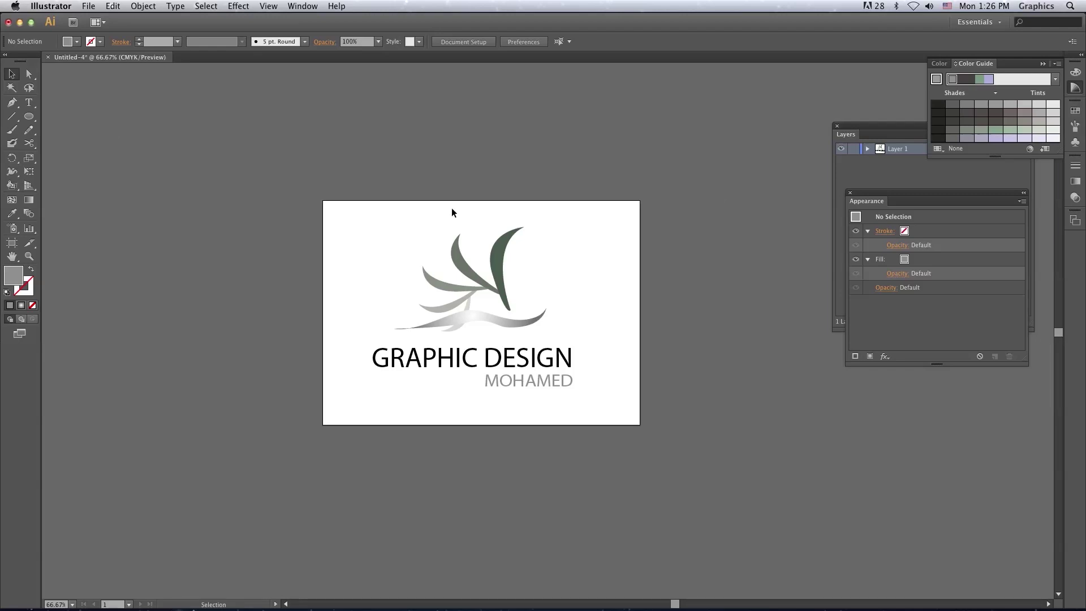
drag(588, 205, 458, 366)
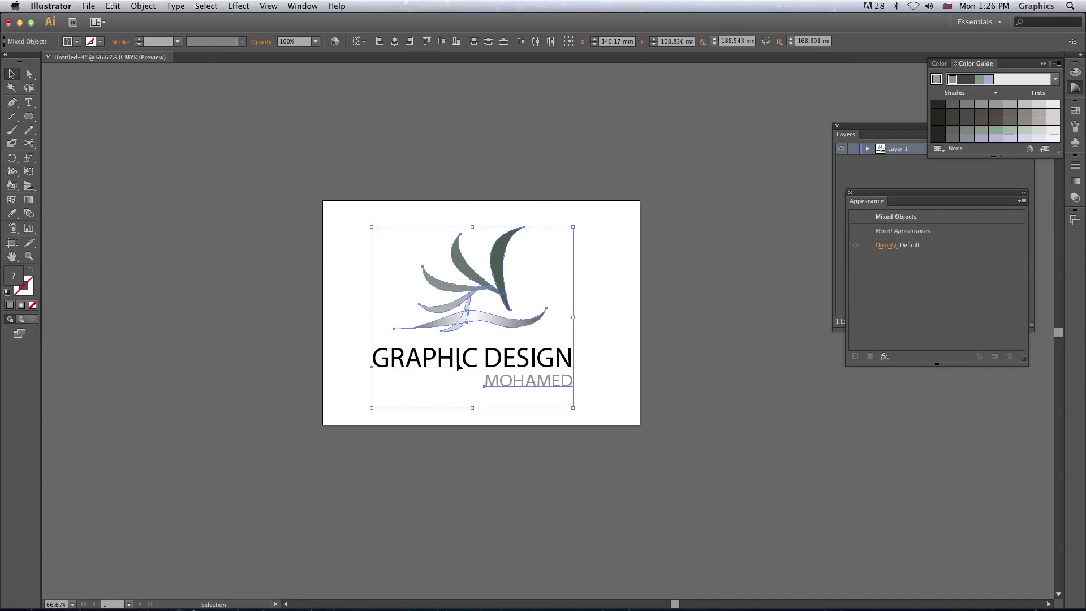